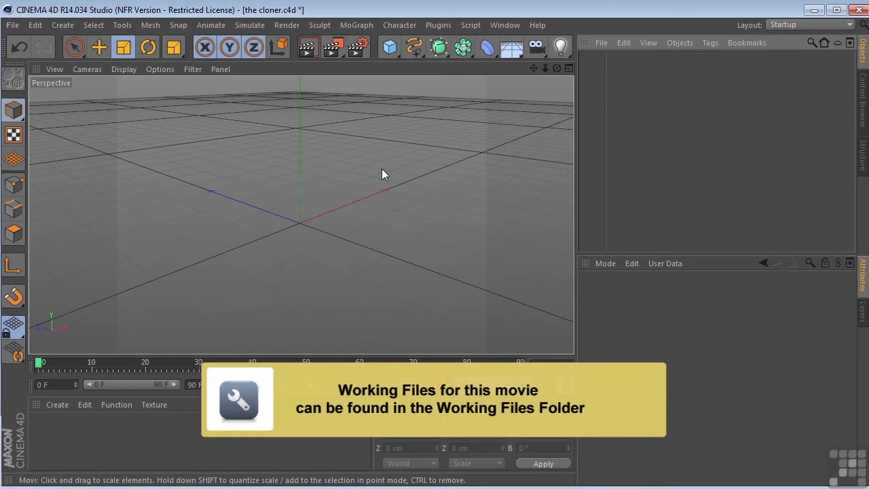
- Add a MoGraph Cloner object, which starts in Linear mode with 3 clones
{"action": "left_click", "coordinate": [352, 25]}
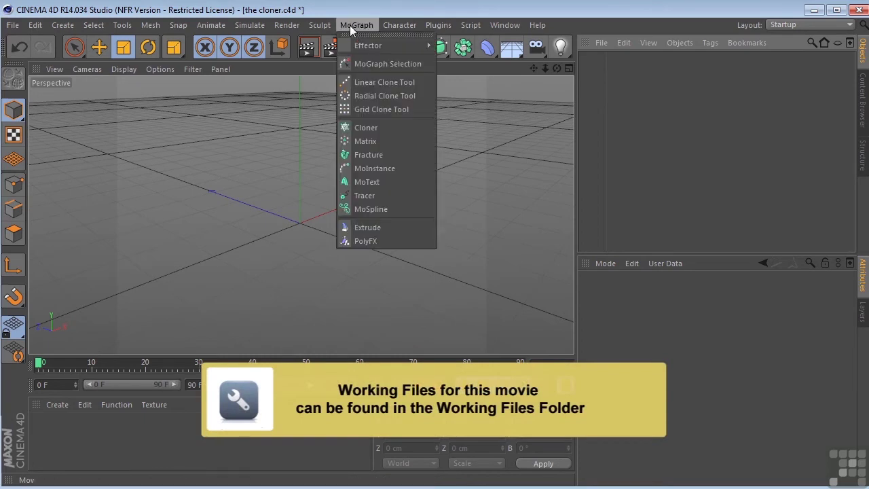
{"action": "left_click", "coordinate": [359, 131]}
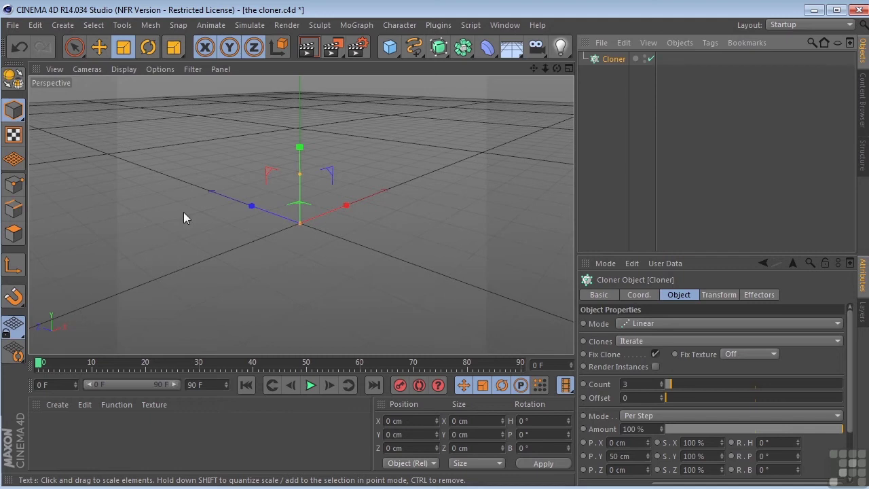
- Add a cube and set its Y position to 100 cm
{"action": "left_click", "coordinate": [386, 54]}
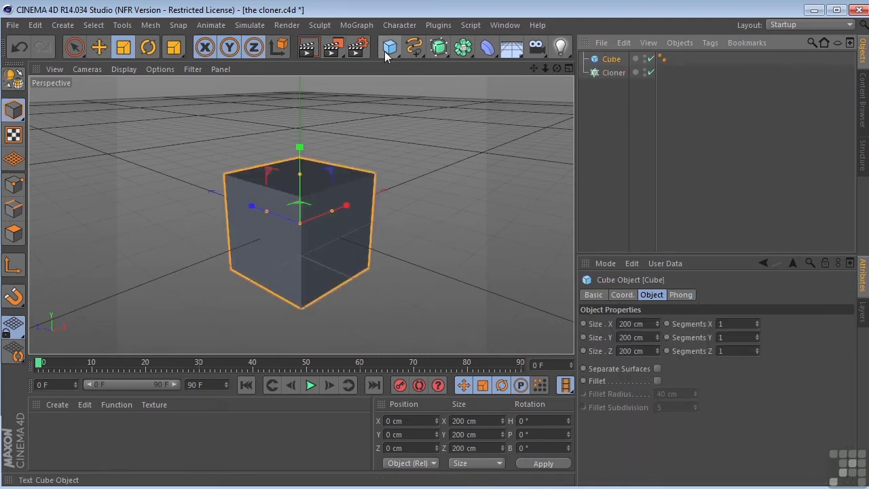
{"action": "left_click", "coordinate": [625, 294]}
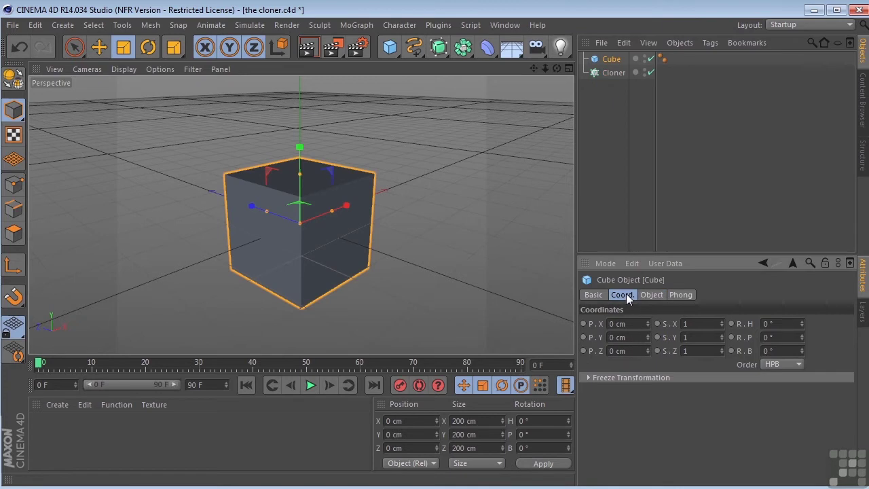
{"action": "left_click", "coordinate": [632, 337]}
{"action": "type", "text": "100"}
{"action": "key", "text": "Return"}
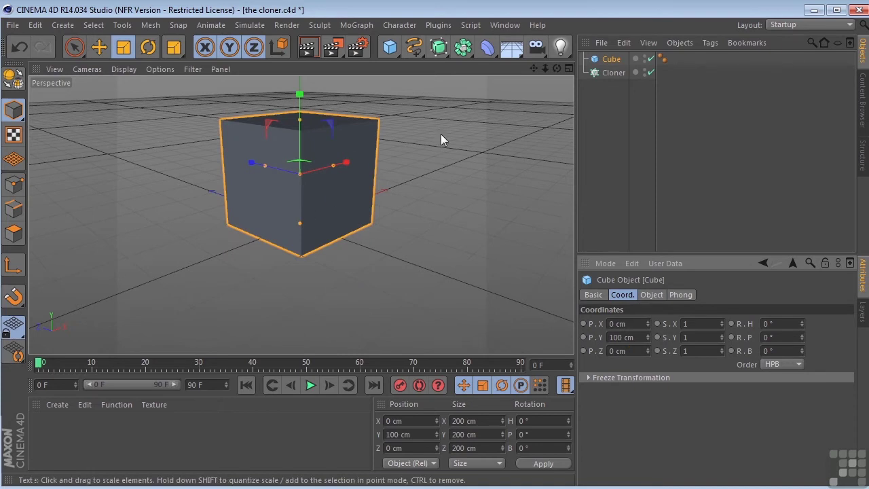
{"action": "left_click_drag", "start_coordinate": [535, 69], "coordinate": [535, 99]}
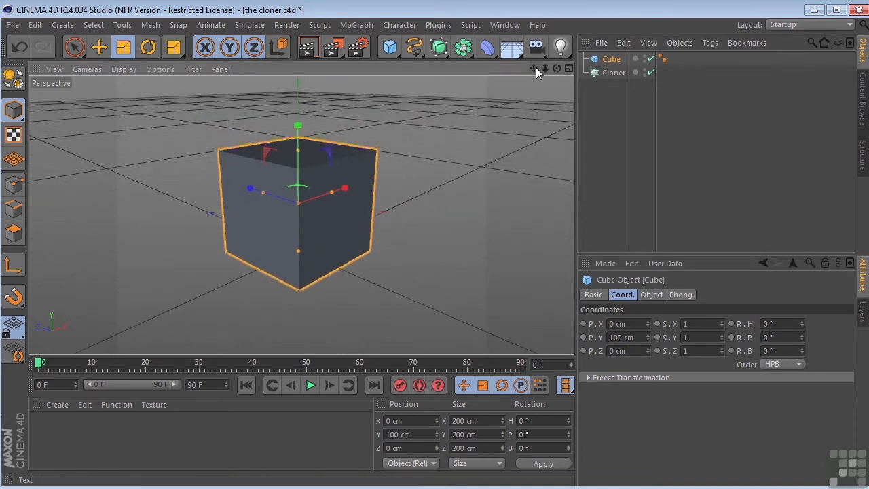
- Scale the cube down from 200 cm to 76 cm and parent it under the Cloner
{"action": "key", "text": "t"}
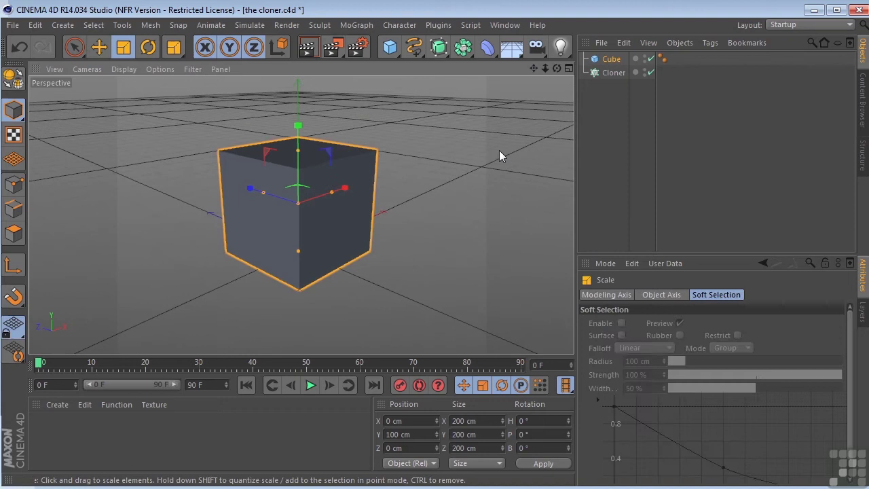
{"action": "left_click_drag", "start_coordinate": [499, 150], "coordinate": [292, 272]}
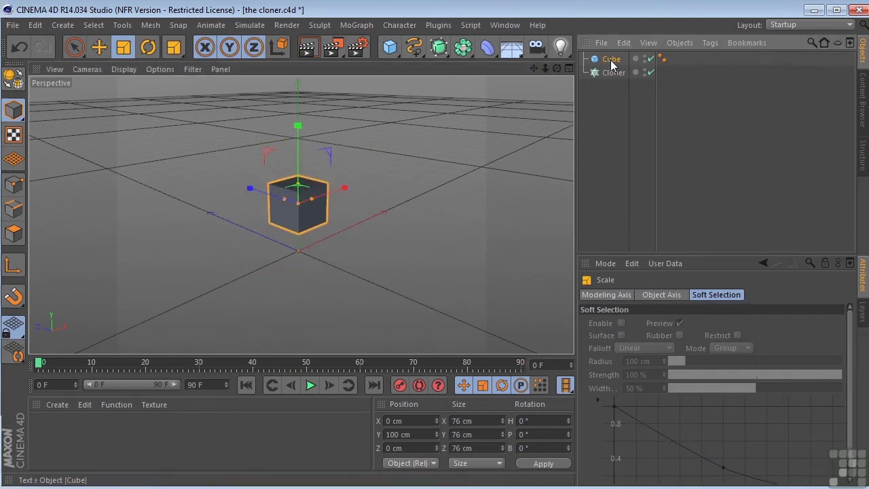
{"action": "left_click_drag", "start_coordinate": [612, 64], "coordinate": [611, 70]}
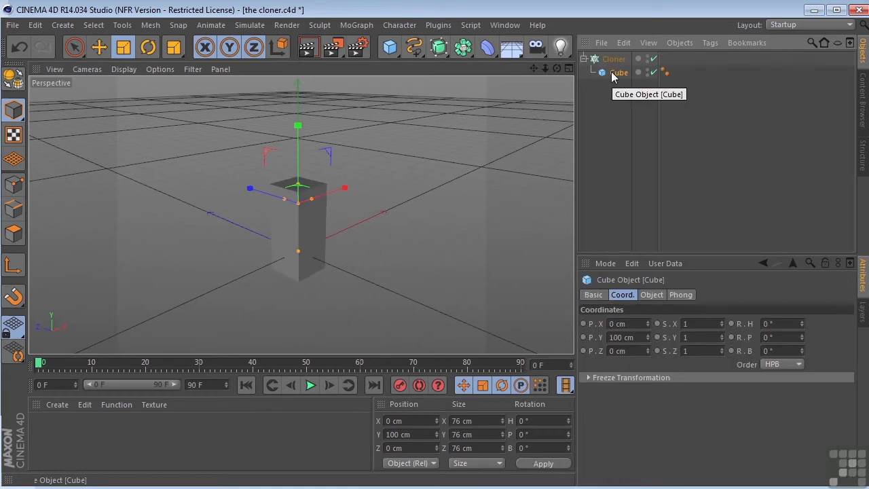
- Raise the Cloner's vertical clone offset from 50 cm to 107 cm, leaving gaps between cubes
{"action": "left_click", "coordinate": [303, 243]}
{"action": "scroll", "coordinate": [303, 243], "scroll_direction": "up", "scroll_amount": 3}
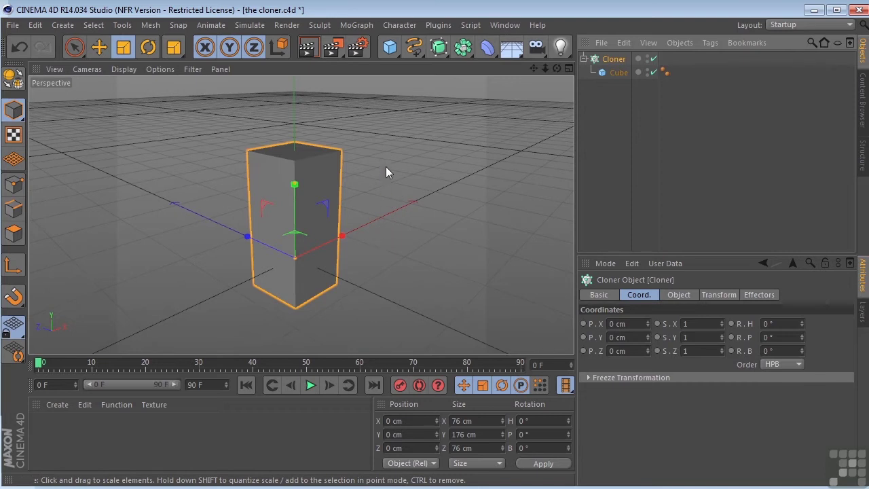
{"action": "left_click", "coordinate": [679, 295]}
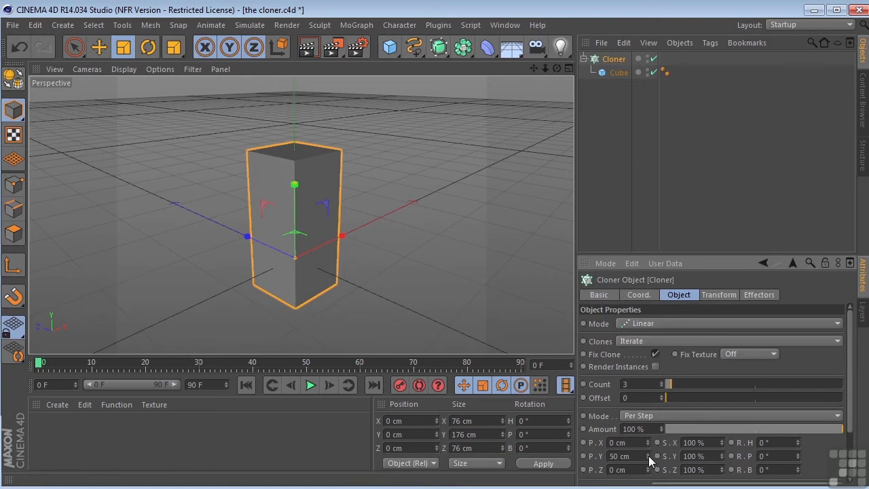
{"action": "left_click_drag", "start_coordinate": [648, 454], "coordinate": [648, 414]}
{"action": "left_click_drag", "start_coordinate": [535, 69], "coordinate": [535, 108]}
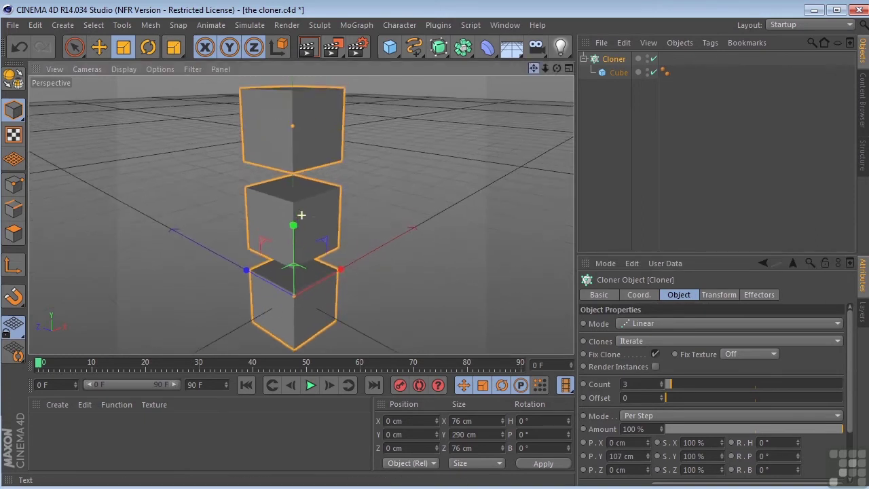
{"action": "mouse_move", "coordinate": [557, 69]}
{"action": "left_mouse_down"}
{"action": "mouse_move", "coordinate": [557, 47]}
{"action": "mouse_move", "coordinate": [557, 70]}
{"action": "left_mouse_up"}
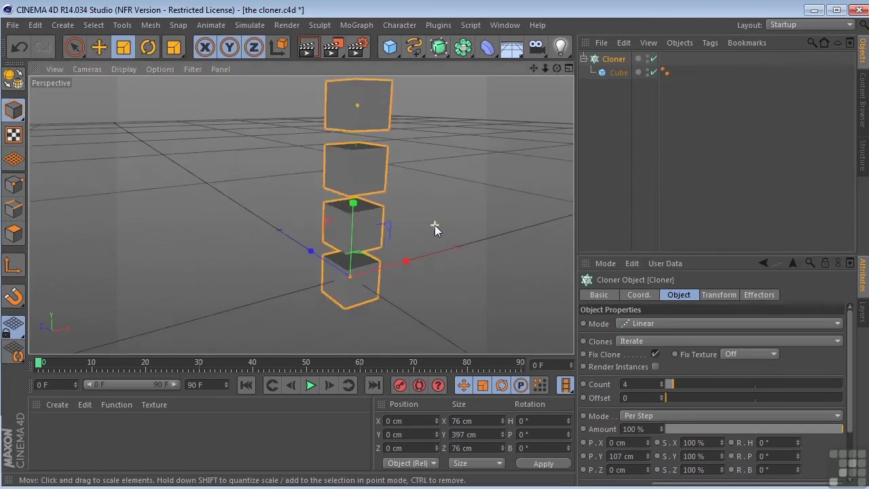
- Increase the clone count to 19 and try a sideways P.X offset that tilts the stack
{"action": "scroll", "coordinate": [434, 225], "scroll_direction": "down", "scroll_amount": 5}
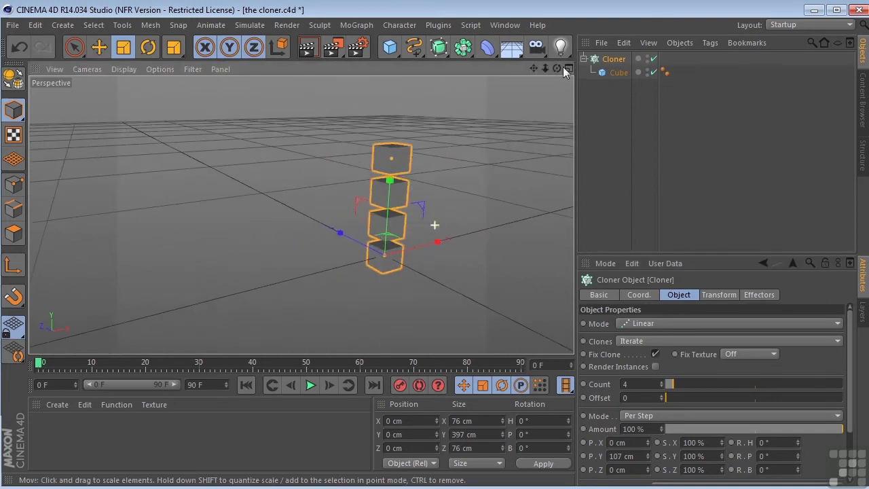
{"action": "left_click_drag", "start_coordinate": [534, 69], "coordinate": [270, 226]}
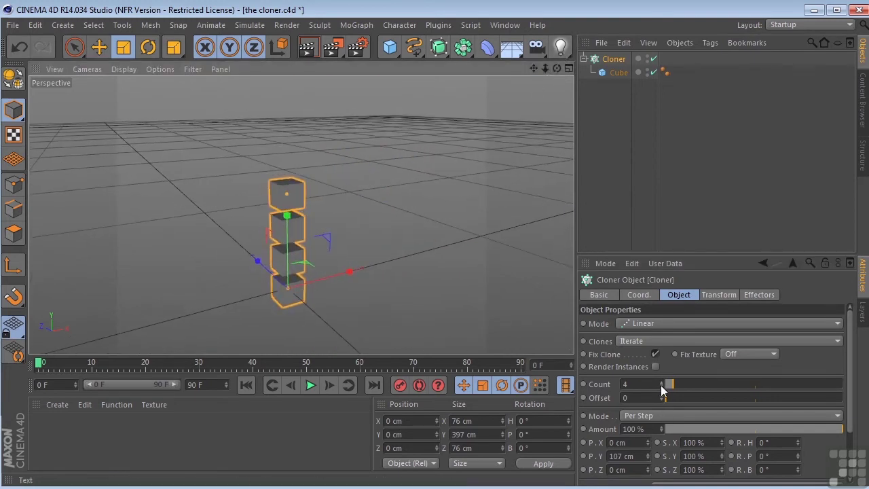
{"action": "left_click_drag", "start_coordinate": [663, 389], "coordinate": [700, 384]}
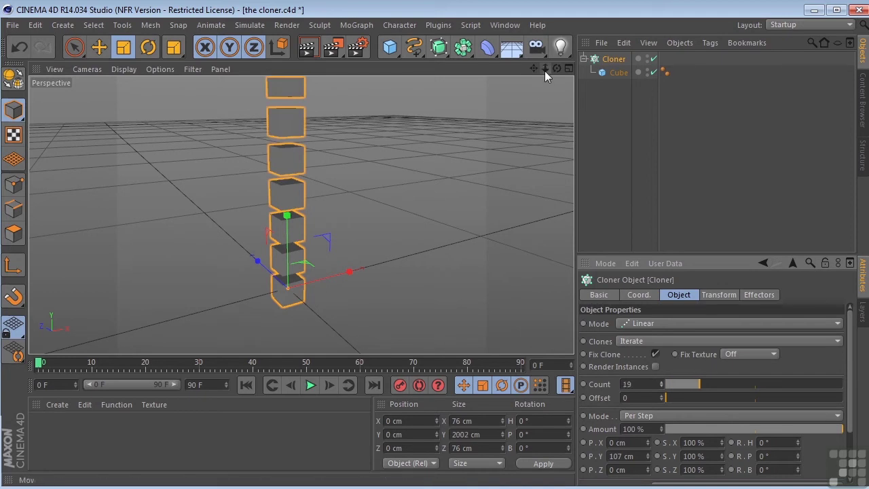
{"action": "left_click_drag", "start_coordinate": [545, 69], "coordinate": [562, 77]}
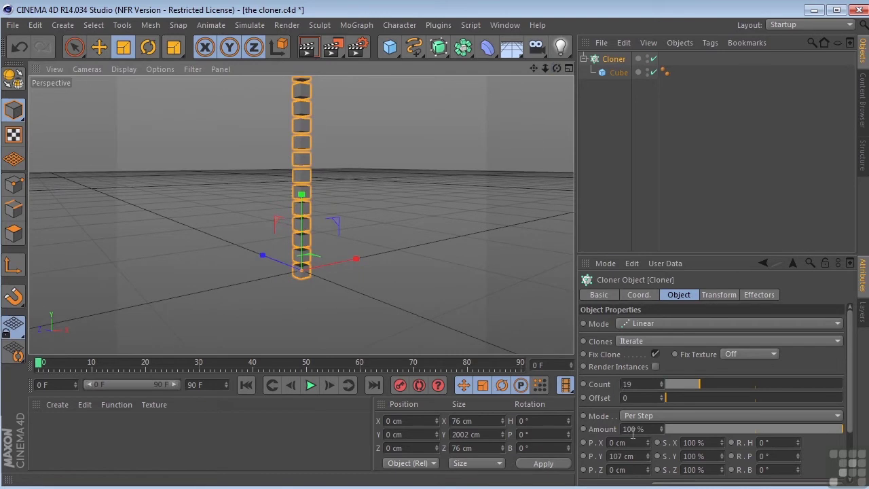
{"action": "mouse_move", "coordinate": [646, 442]}
{"action": "left_mouse_down"}
{"action": "mouse_move", "coordinate": [767, 439]}
{"action": "mouse_move", "coordinate": [592, 439]}
{"action": "mouse_move", "coordinate": [647, 442]}
{"action": "mouse_move", "coordinate": [662, 469]}
{"action": "mouse_move", "coordinate": [713, 469]}
{"action": "mouse_move", "coordinate": [643, 469]}
{"action": "left_mouse_up"}
- Reset the Cloner's P.X and P.Z offsets to 0 cm so the column stands upright
{"action": "double_click", "coordinate": [644, 469]}
{"action": "type", "text": "1"}
{"action": "key", "text": "Return"}
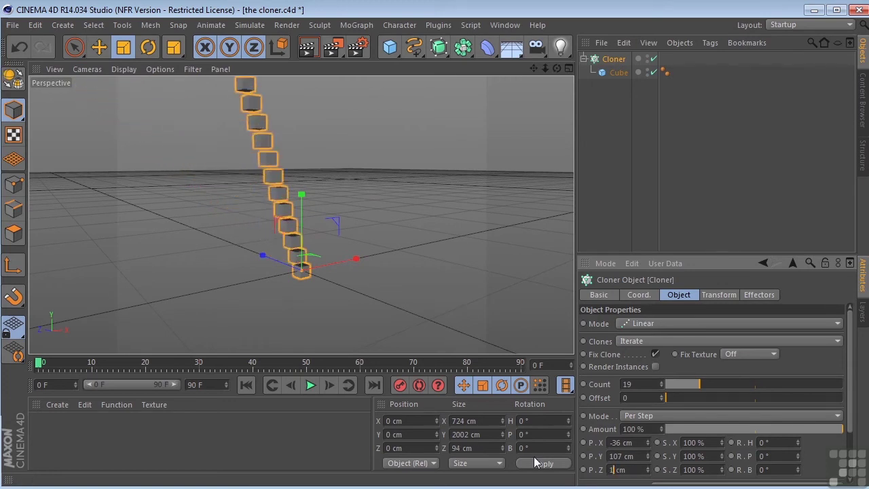
{"action": "double_click", "coordinate": [632, 442]}
{"action": "type", "text": "0"}
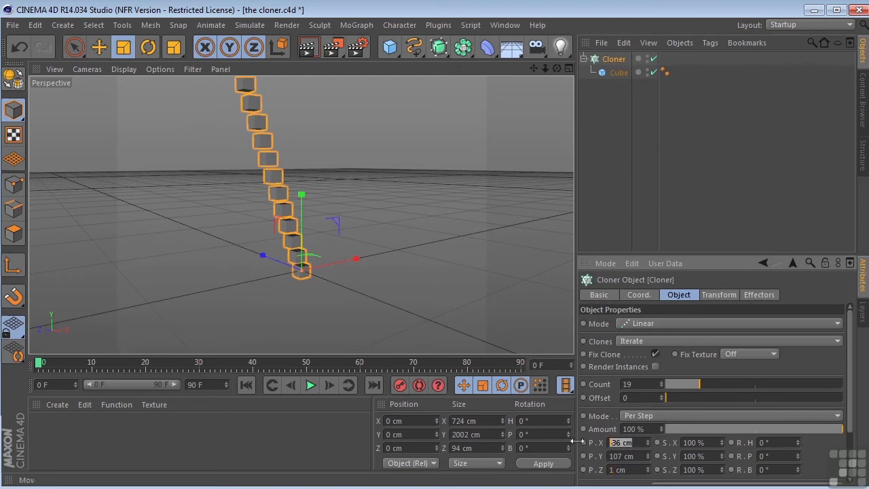
{"action": "key", "text": "Return"}
{"action": "double_click", "coordinate": [642, 469]}
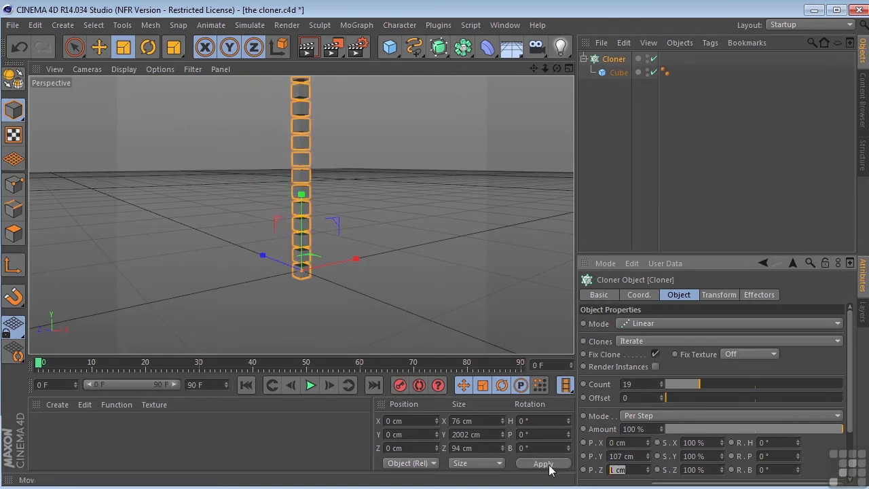
{"action": "type", "text": "0"}
{"action": "key", "text": "Return"}
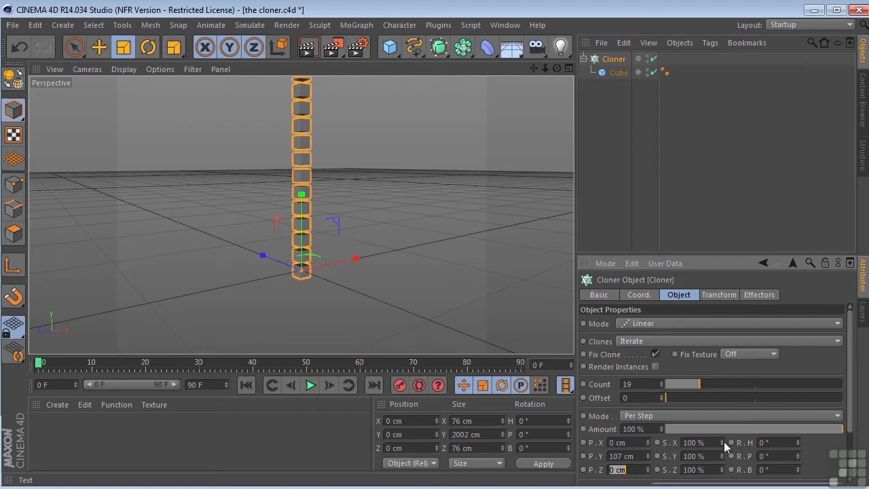
- Set per-step scale S.X, S.Y, S.Z to 100% and heading rotation R.H to 62°
{"action": "left_click_drag", "start_coordinate": [722, 443], "coordinate": [722, 487]}
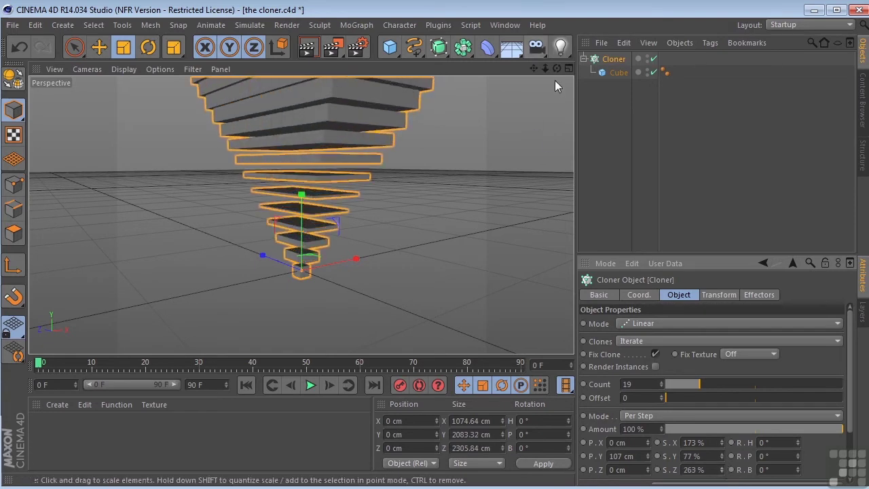
{"action": "mouse_move", "coordinate": [538, 67]}
{"action": "left_mouse_down"}
{"action": "mouse_move", "coordinate": [543, 74]}
{"action": "mouse_move", "coordinate": [502, 105]}
{"action": "mouse_move", "coordinate": [556, 69]}
{"action": "left_mouse_up"}
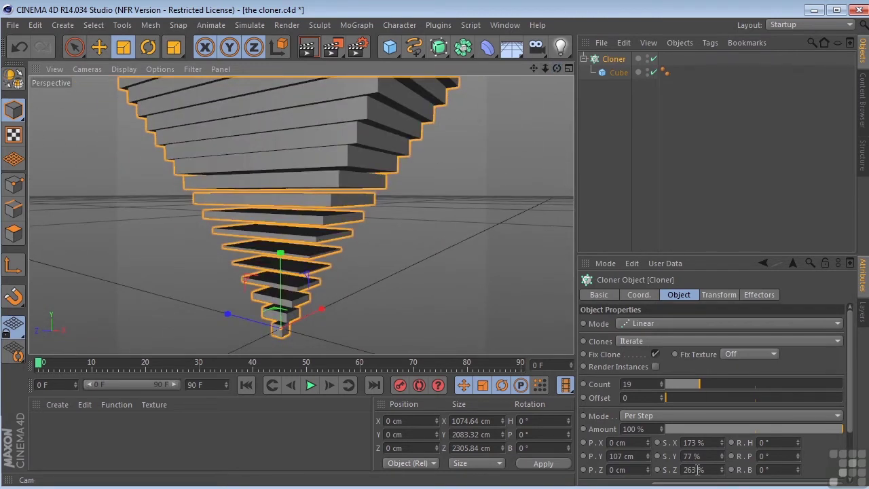
{"action": "left_click", "coordinate": [718, 444]}
{"action": "type", "text": "100"}
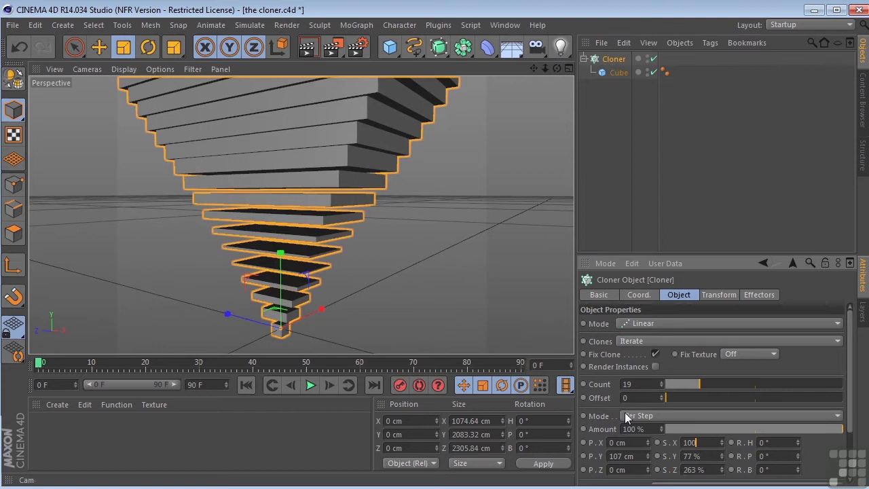
{"action": "key", "text": "Tab"}
{"action": "type", "text": "1"}
{"action": "key", "text": "Tab"}
{"action": "type", "text": "1"}
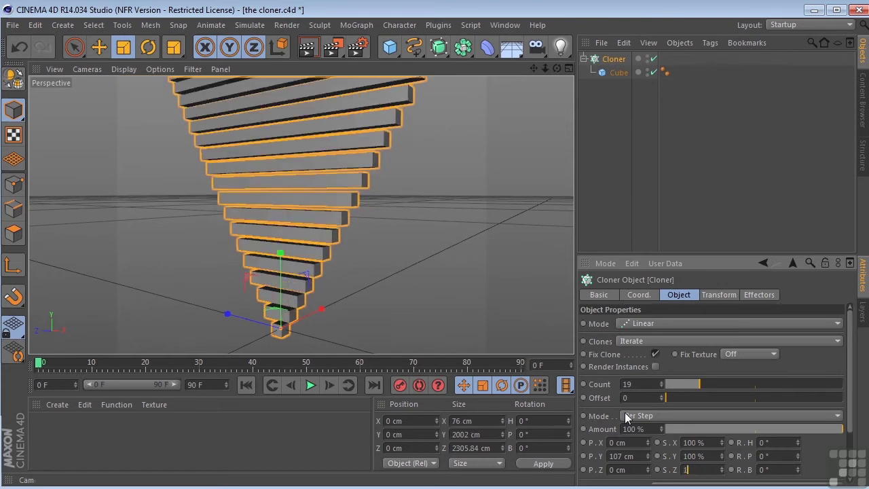
{"action": "type", "text": "00"}
{"action": "key", "text": "Tab"}
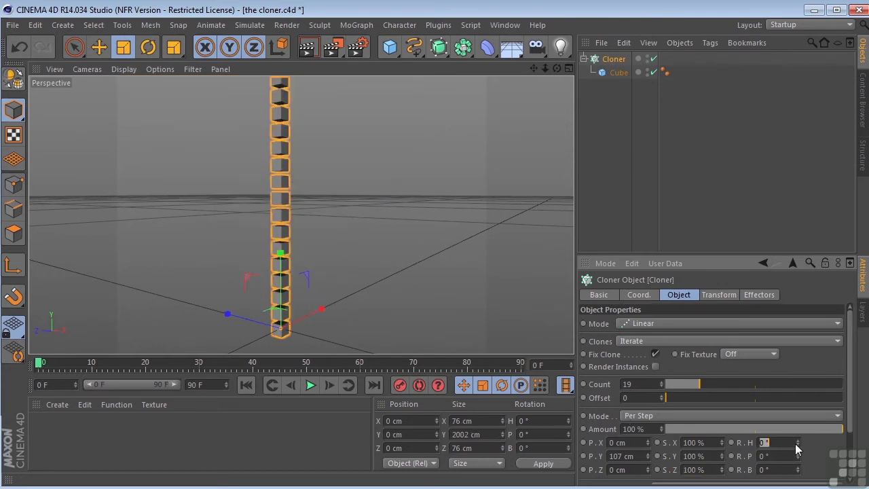
{"action": "type", "text": "62"}
{"action": "key", "text": "Return"}
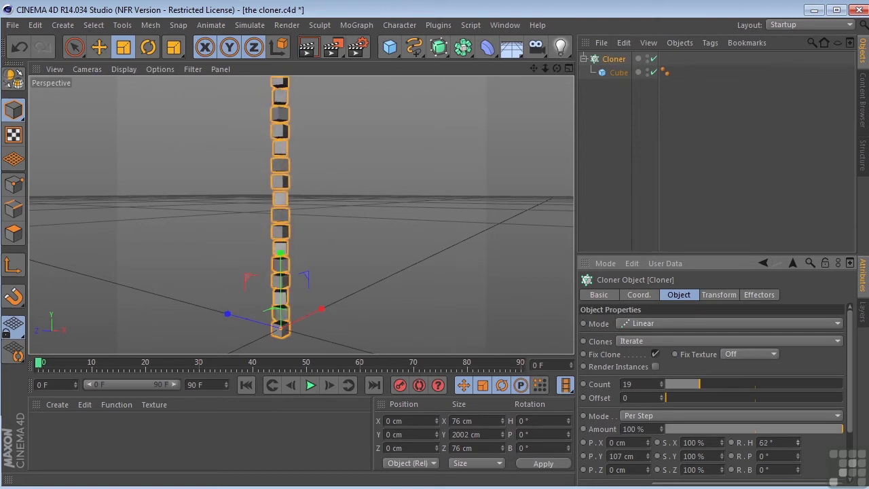
- Lower the heading from 62° to 22°, then zero the heading, pitch and bank rotations
{"action": "left_click_drag", "start_coordinate": [798, 442], "coordinate": [798, 462]}
{"action": "left_click", "coordinate": [785, 442]}
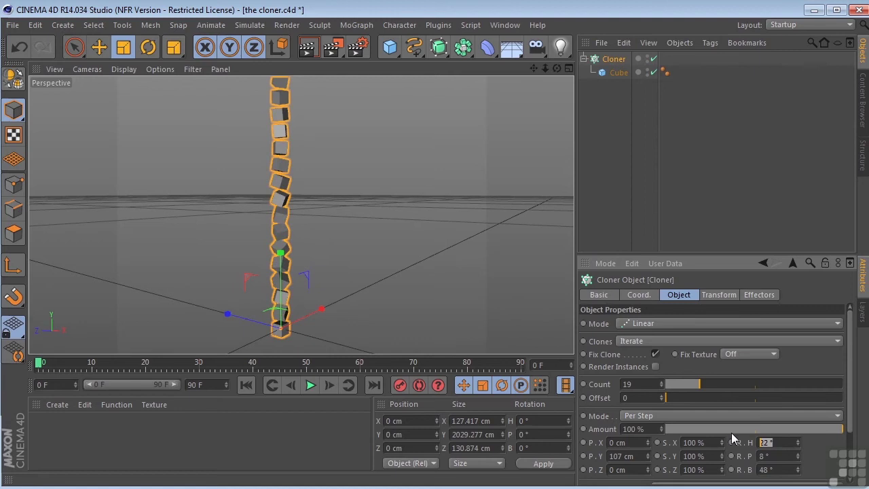
{"action": "type", "text": "0"}
{"action": "key", "text": "Tab"}
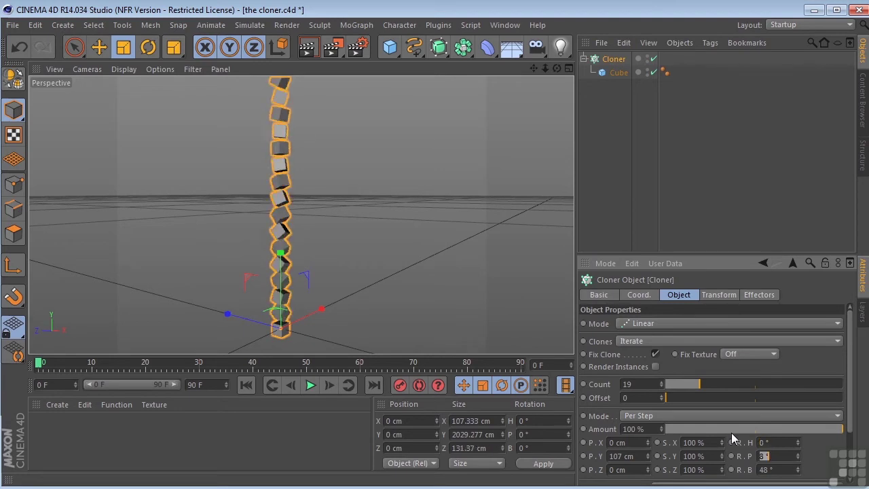
{"action": "type", "text": "0"}
{"action": "key", "text": "Tab"}
{"action": "type", "text": "0"}
{"action": "key", "text": "Tab"}
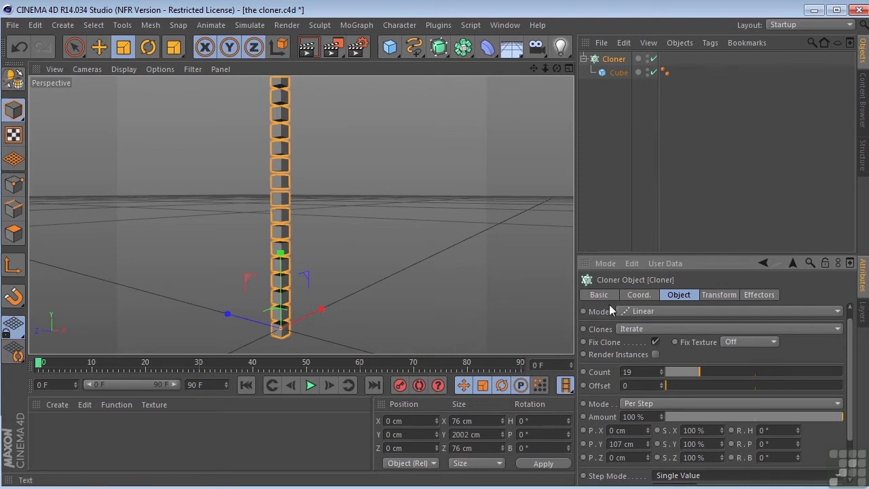
- Switch the Cloner to Radial mode and widen the ring radius to about 338 cm
{"action": "left_click", "coordinate": [673, 310]}
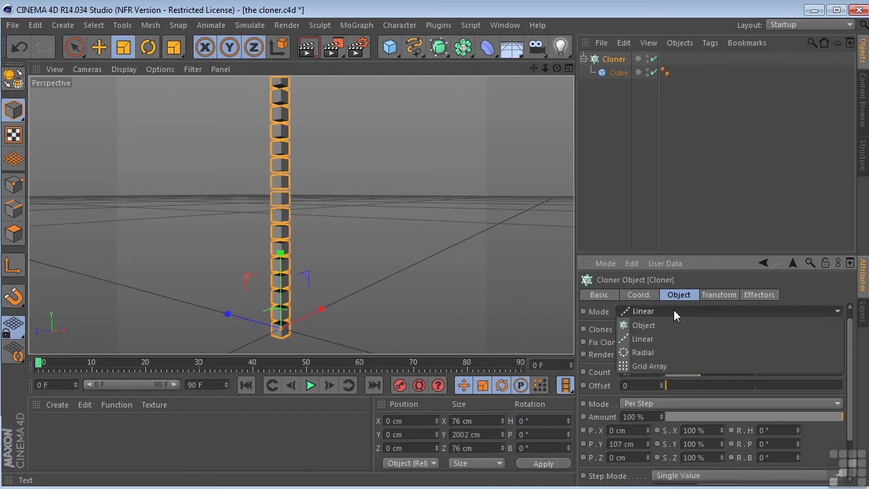
{"action": "left_click", "coordinate": [661, 351]}
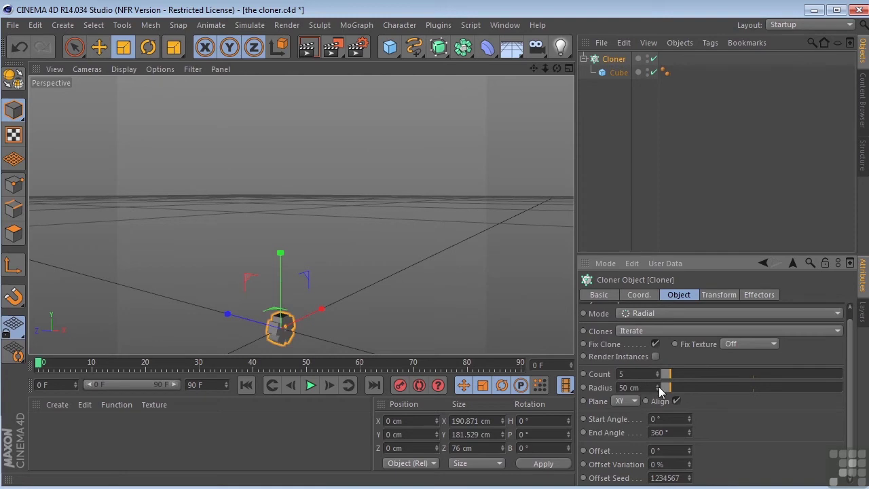
{"action": "left_click_drag", "start_coordinate": [659, 386], "coordinate": [723, 385]}
{"action": "left_click_drag", "start_coordinate": [534, 68], "coordinate": [553, 71]}
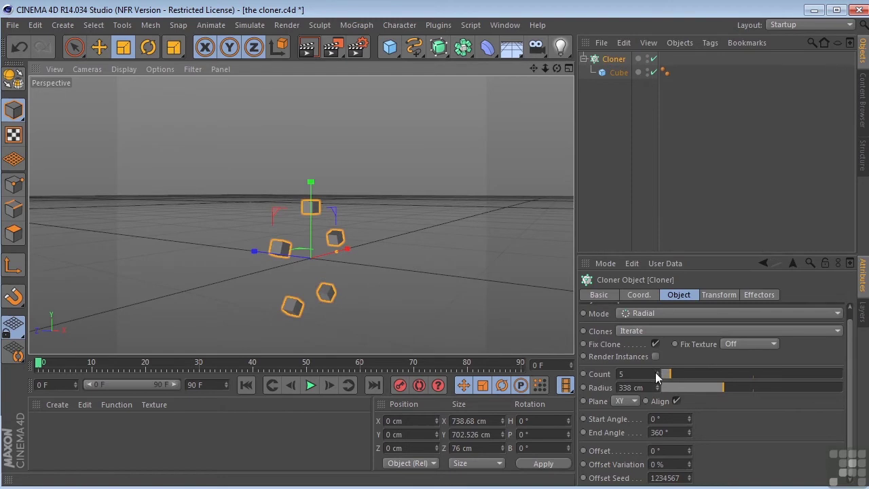
- Raise the count to 24, set the start angle to 49° and the radius to 384 cm
{"action": "left_click_drag", "start_coordinate": [655, 372], "coordinate": [679, 372]}
{"action": "scroll", "coordinate": [336, 221], "scroll_direction": "up", "scroll_amount": 3}
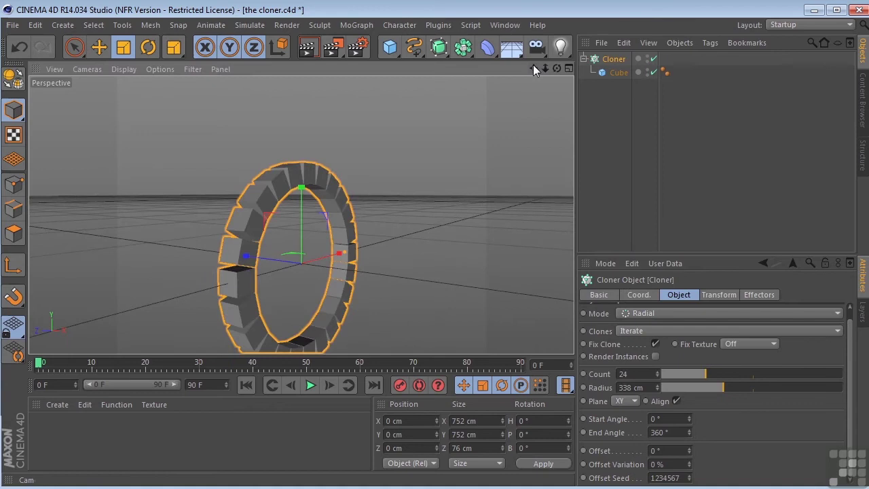
{"action": "left_click_drag", "start_coordinate": [557, 69], "coordinate": [611, 75]}
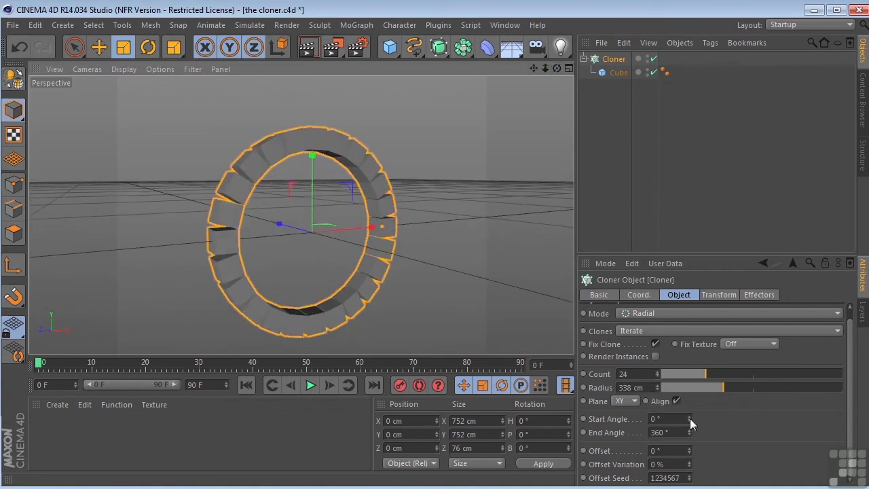
{"action": "mouse_move", "coordinate": [690, 418]}
{"action": "left_mouse_down"}
{"action": "mouse_move", "coordinate": [689, 435]}
{"action": "mouse_move", "coordinate": [692, 384]}
{"action": "mouse_move", "coordinate": [689, 461]}
{"action": "mouse_move", "coordinate": [689, 424]}
{"action": "mouse_move", "coordinate": [689, 431]}
{"action": "left_mouse_up"}
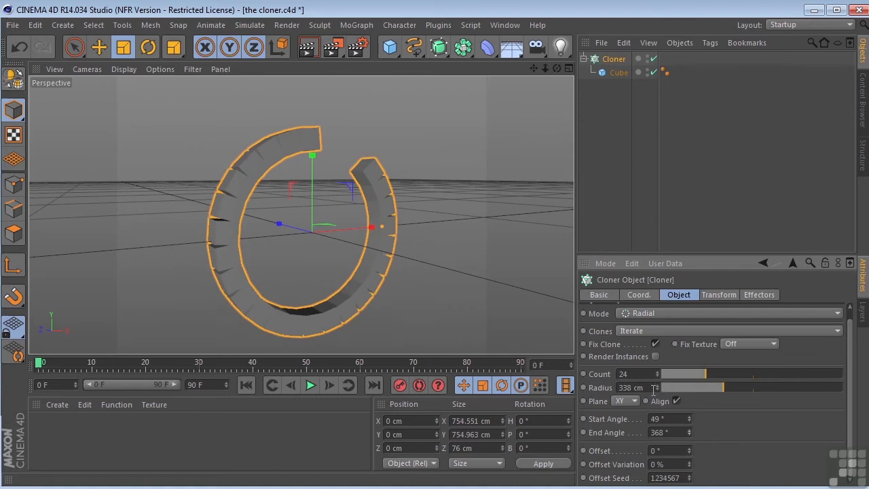
{"action": "mouse_move", "coordinate": [654, 388]}
{"action": "left_mouse_down"}
{"action": "mouse_move", "coordinate": [611, 339]}
{"action": "mouse_move", "coordinate": [419, 249]}
{"action": "left_mouse_up"}
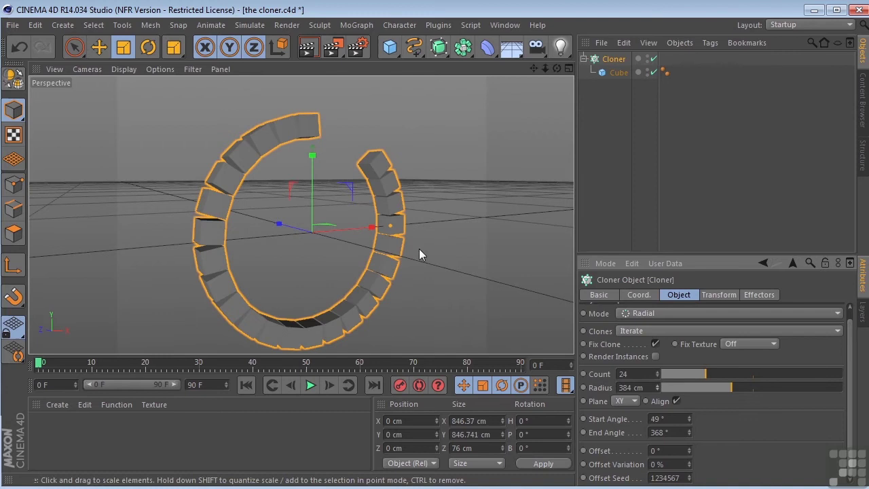
- Switch the Cloner to Grid Array with a 10 × 10 × 10 count
{"action": "left_click", "coordinate": [634, 317]}
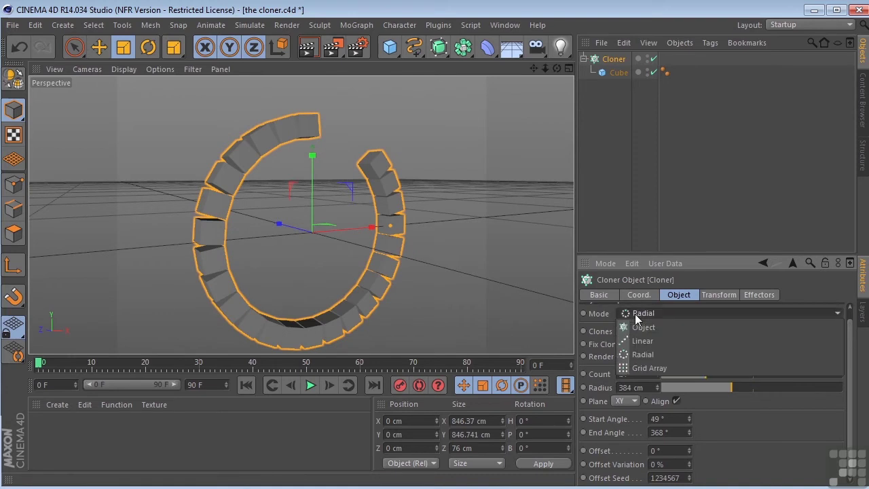
{"action": "left_click", "coordinate": [649, 368]}
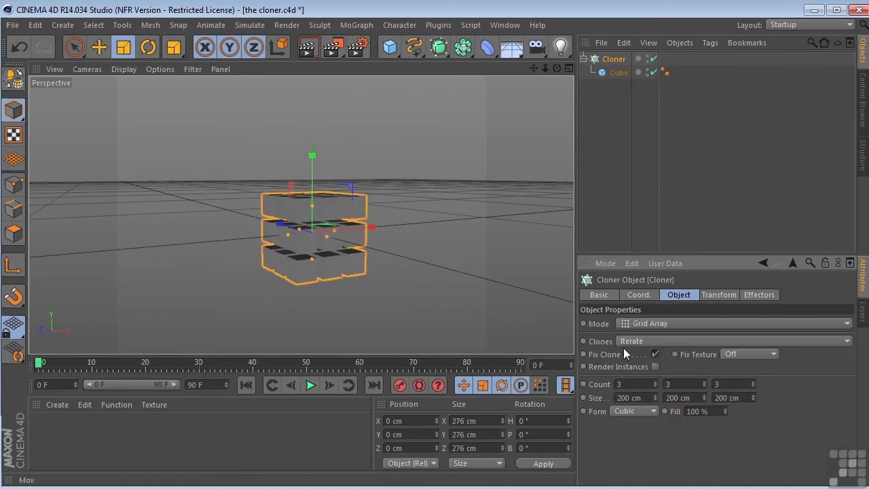
{"action": "left_click_drag", "start_coordinate": [556, 71], "coordinate": [542, 126]}
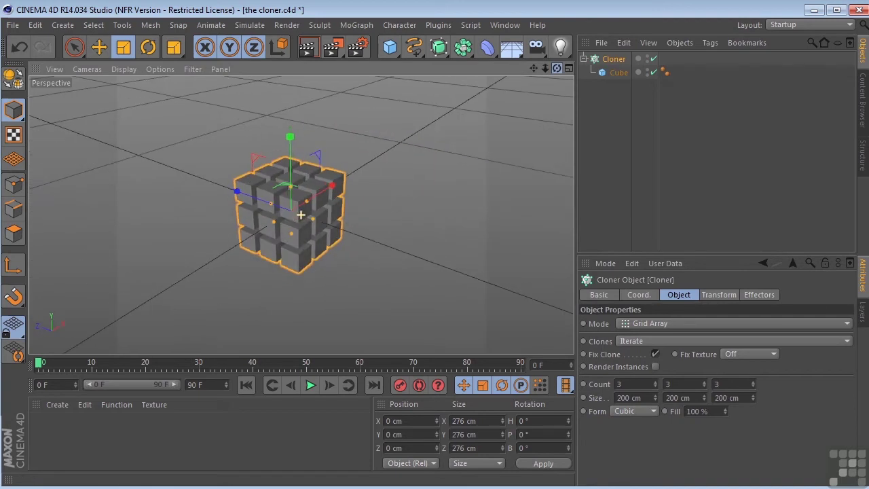
{"action": "left_click", "coordinate": [628, 384]}
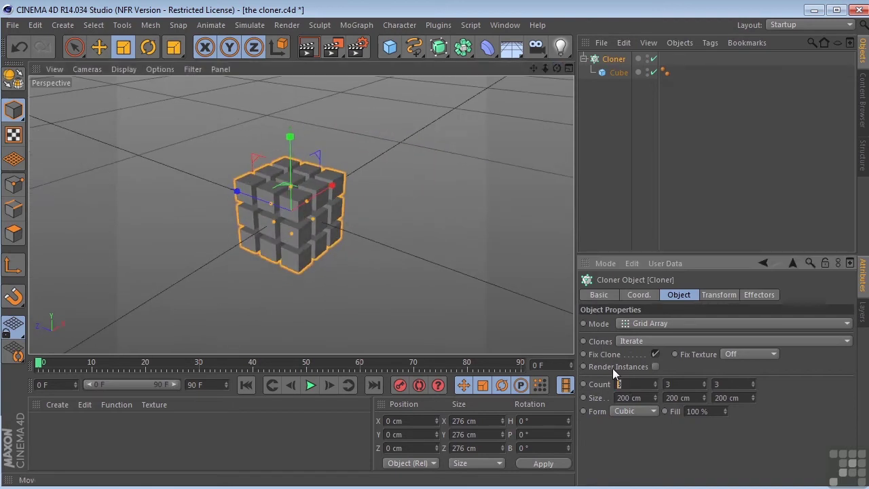
{"action": "type", "text": "10"}
{"action": "key", "text": "Tab"}
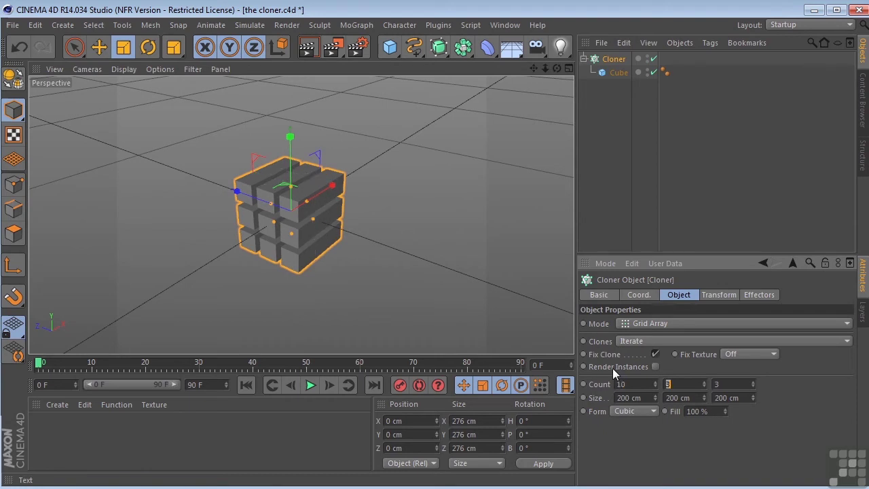
{"action": "type", "text": "10"}
{"action": "key", "text": "Tab"}
{"action": "type", "text": "10"}
{"action": "key", "text": "Return"}
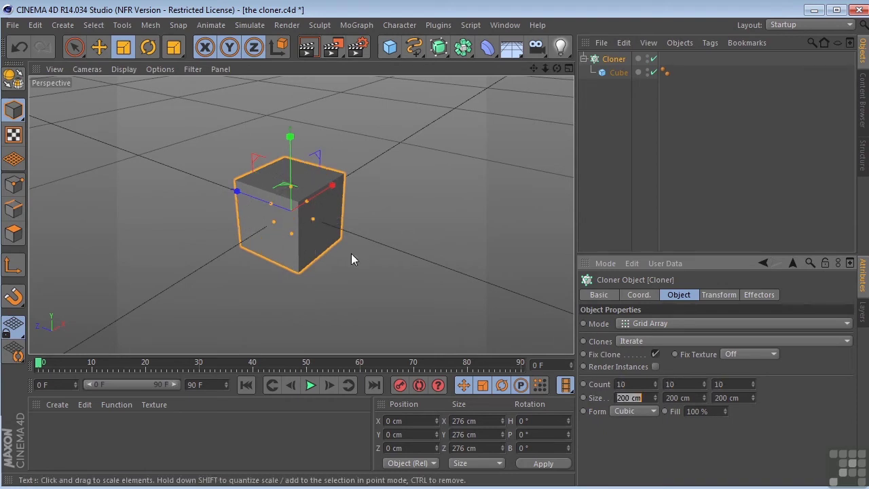
- Render a quick preview of the grid, then reselect the Cloner
{"action": "scroll", "coordinate": [326, 219], "scroll_direction": "up", "scroll_amount": 2}
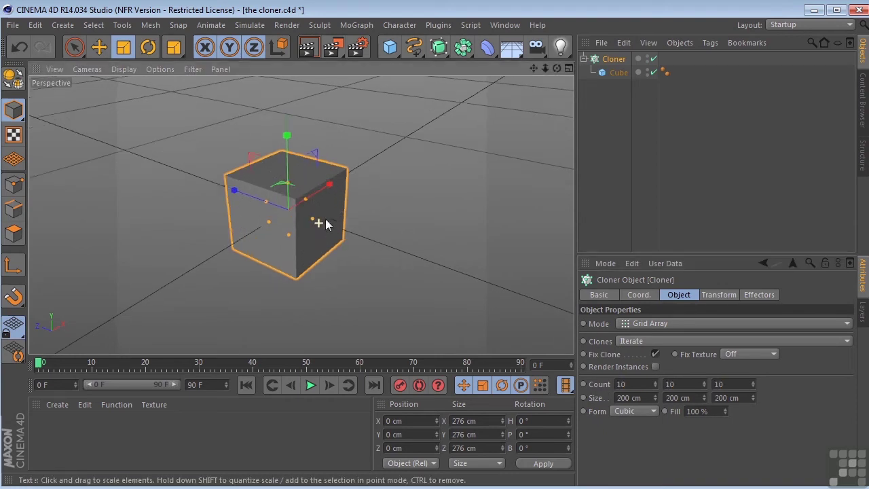
{"action": "left_click", "coordinate": [307, 48]}
{"action": "left_click", "coordinate": [423, 192]}
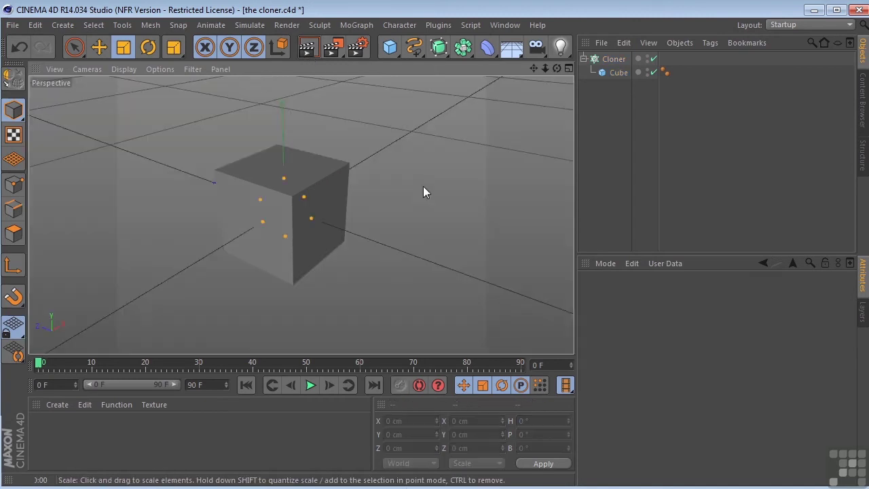
{"action": "left_click", "coordinate": [613, 59]}
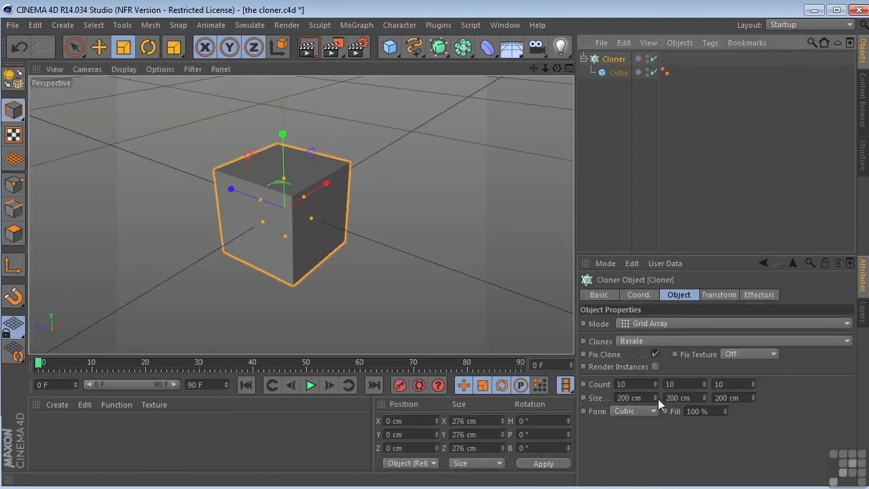
- Enlarge the grid array size to 788 × 747 × 764 cm and view it from a low angle
{"action": "mouse_move", "coordinate": [655, 398]}
{"action": "left_mouse_down"}
{"action": "mouse_move", "coordinate": [719, 398]}
{"action": "mouse_move", "coordinate": [711, 419]}
{"action": "left_mouse_up"}
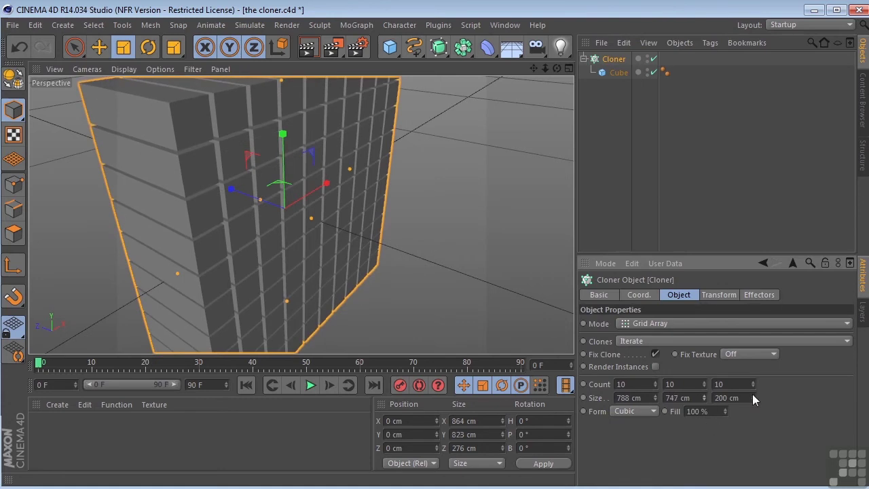
{"action": "left_click_drag", "start_coordinate": [752, 396], "coordinate": [761, 397]}
{"action": "scroll", "coordinate": [411, 140], "scroll_direction": "down", "scroll_amount": 5}
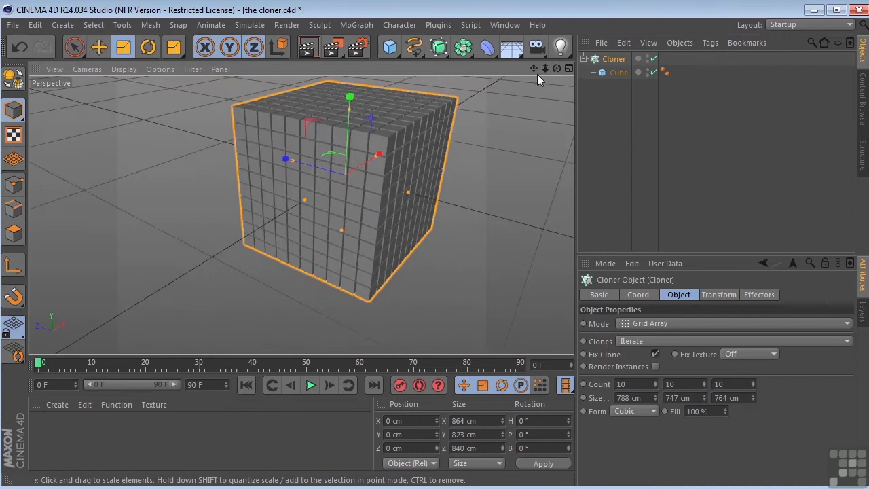
{"action": "left_click_drag", "start_coordinate": [556, 68], "coordinate": [510, 85]}
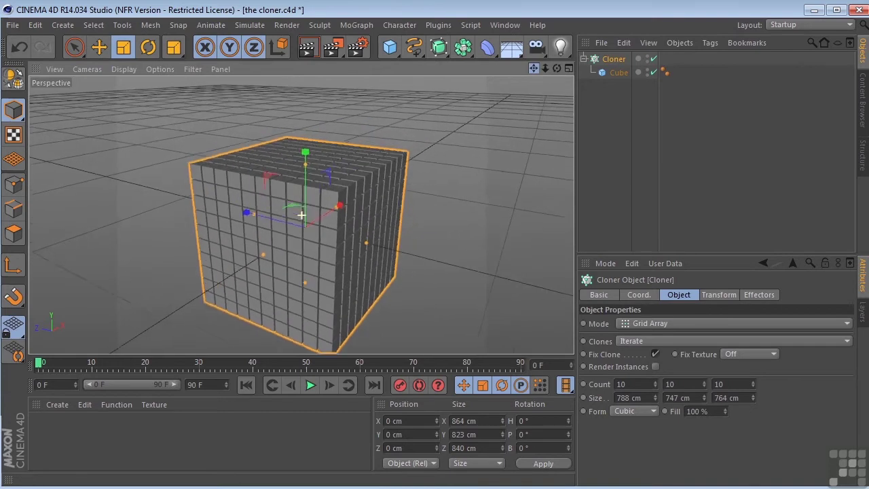
{"action": "left_click_drag", "start_coordinate": [301, 215], "coordinate": [300, 210]}
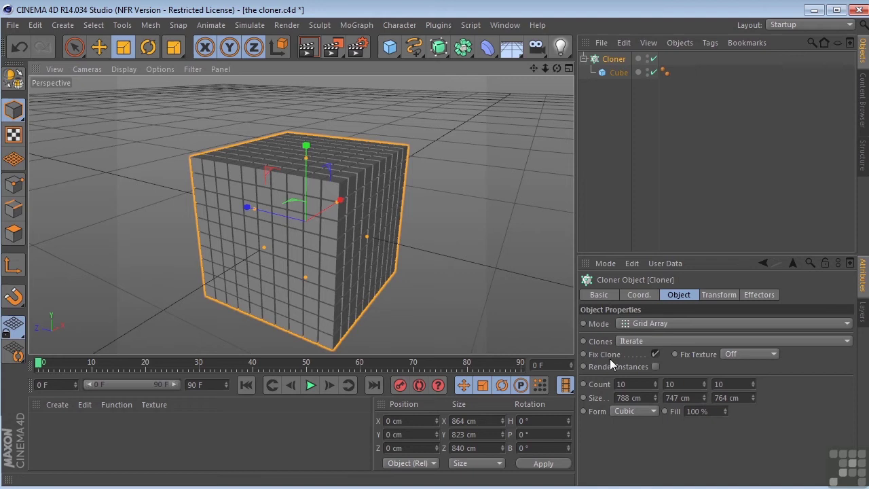
- Delete the old Cloner and Cube and add a new Cloner in Object mode
{"action": "left_click_drag", "start_coordinate": [617, 116], "coordinate": [614, 54]}
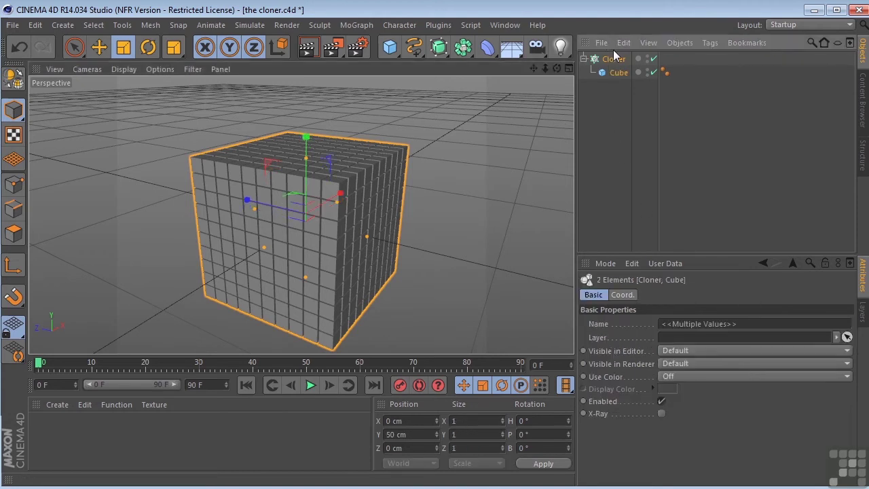
{"action": "key", "text": "Delete"}
{"action": "left_click", "coordinate": [357, 24]}
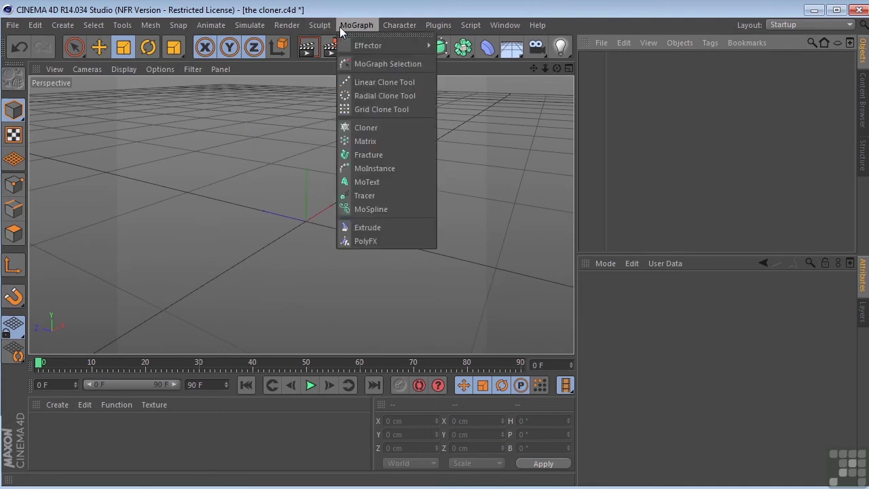
{"action": "left_click", "coordinate": [360, 126]}
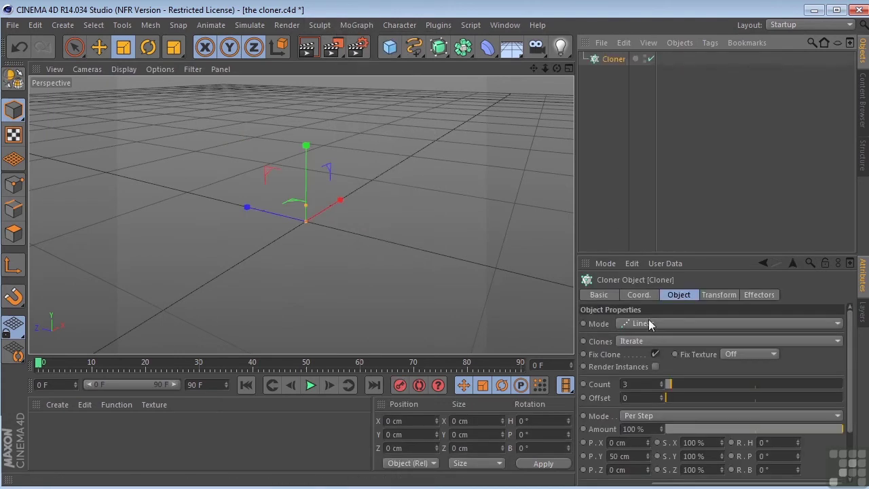
{"action": "left_click", "coordinate": [648, 323]}
{"action": "left_click", "coordinate": [650, 338]}
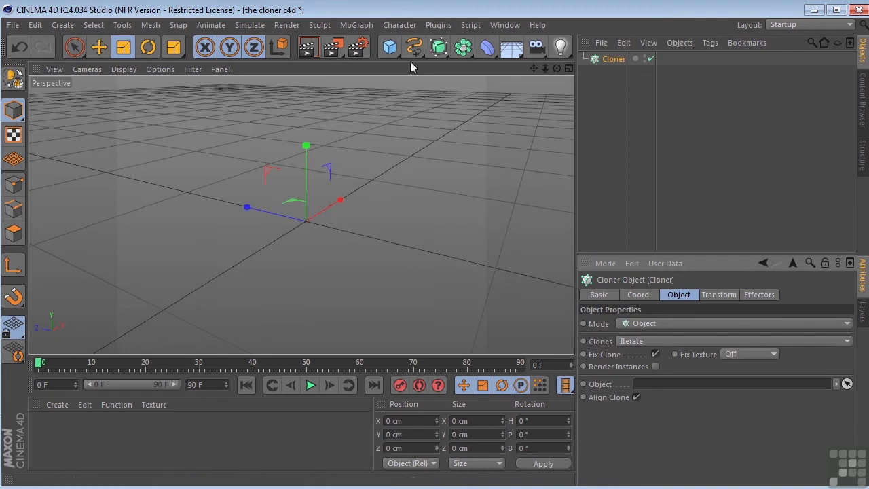
- Add a sphere and scale it up to about 1160 cm
{"action": "left_click", "coordinate": [389, 47]}
{"action": "left_click", "coordinate": [666, 91]}
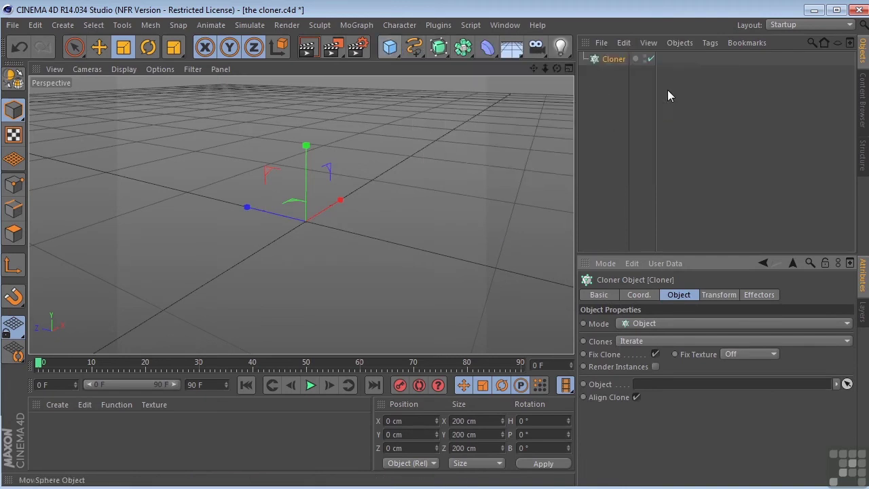
{"action": "left_click", "coordinate": [123, 47]}
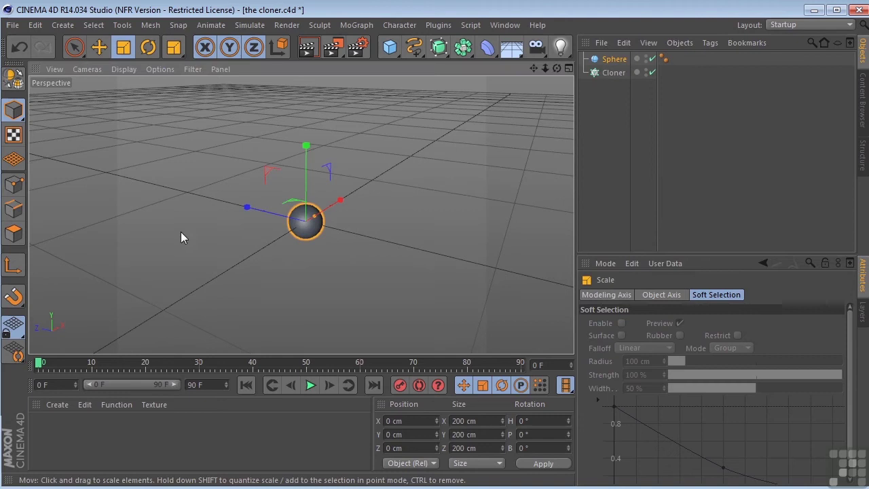
{"action": "left_click_drag", "start_coordinate": [183, 237], "coordinate": [480, 260]}
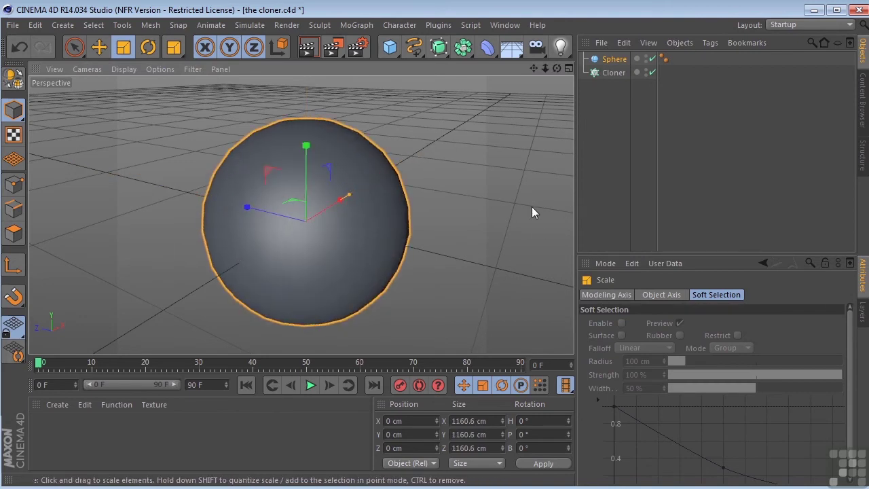
- Add a cube, move it out beside the sphere, and shrink it to about 56 cm
{"action": "left_click", "coordinate": [390, 47]}
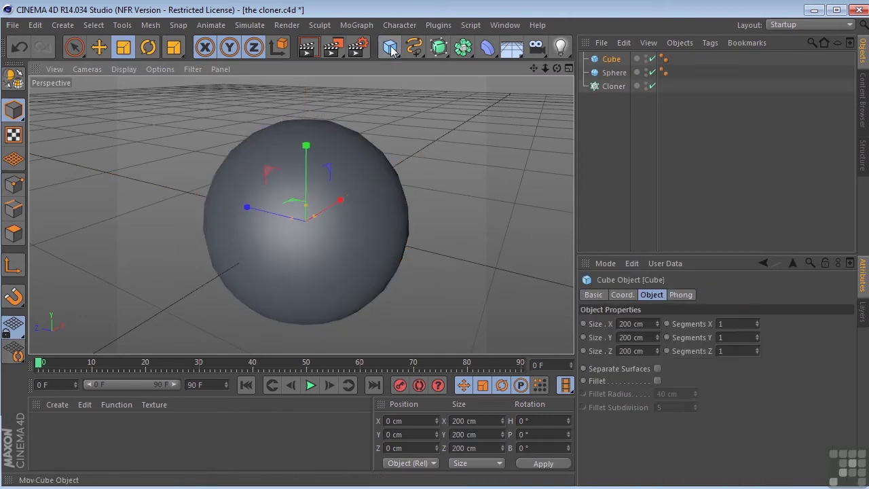
{"action": "key", "text": "e"}
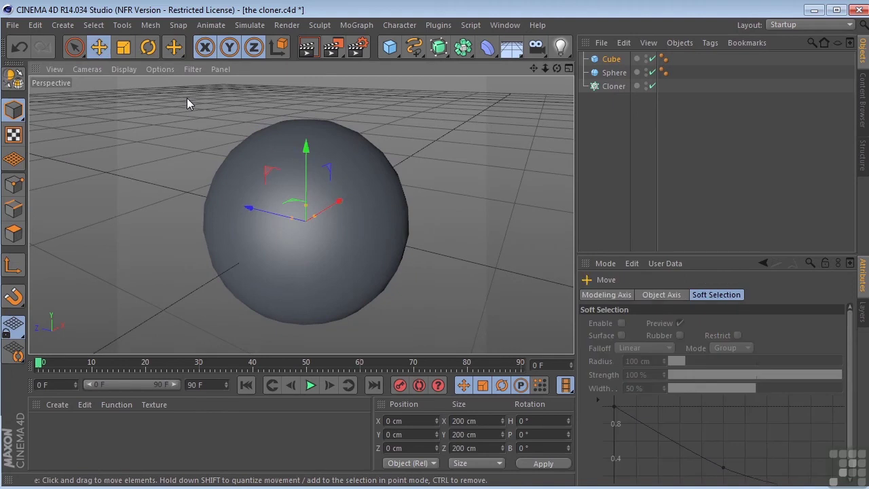
{"action": "left_click_drag", "start_coordinate": [250, 210], "coordinate": [392, 245]}
{"action": "left_click", "coordinate": [123, 47]}
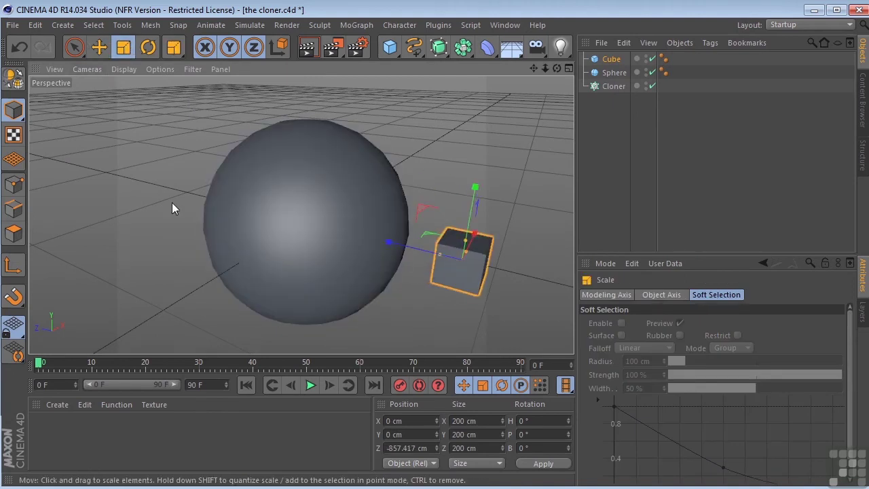
{"action": "left_click_drag", "start_coordinate": [173, 208], "coordinate": [78, 295]}
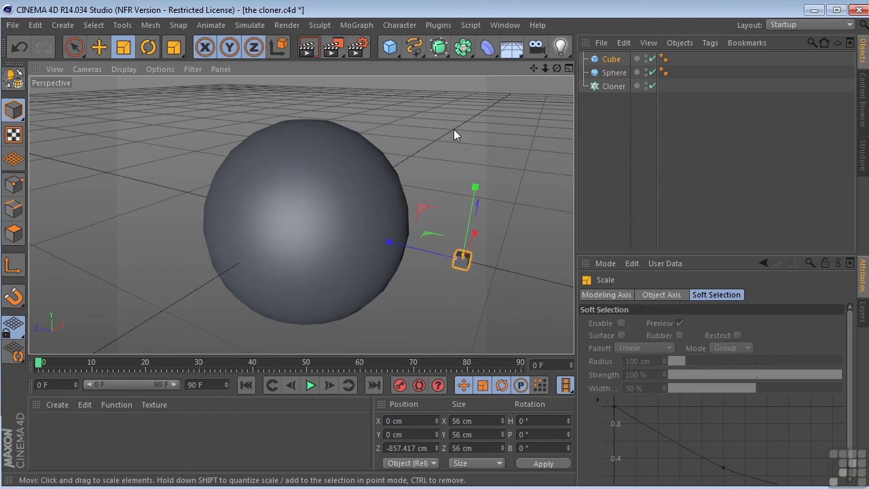
{"action": "key", "text": "ctrl+z"}
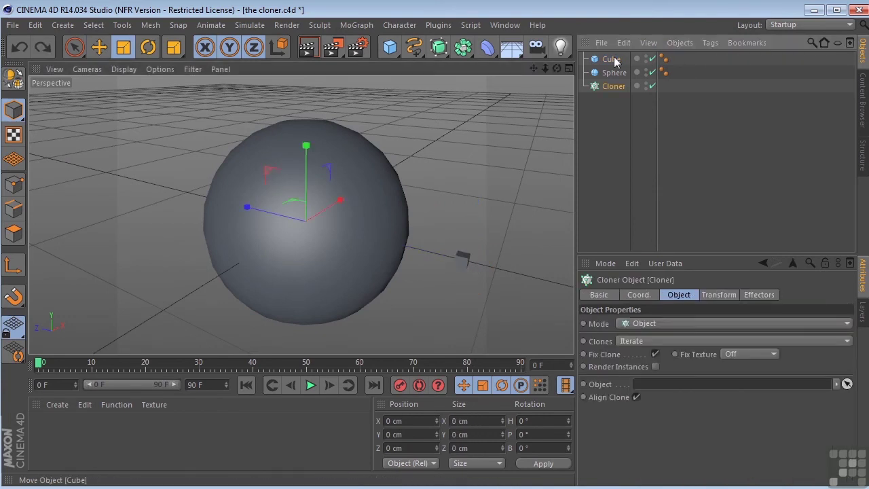
- Nest the Cube under the Cloner and make the Sphere its Vertex distribution object
{"action": "left_click_drag", "start_coordinate": [614, 62], "coordinate": [610, 84]}
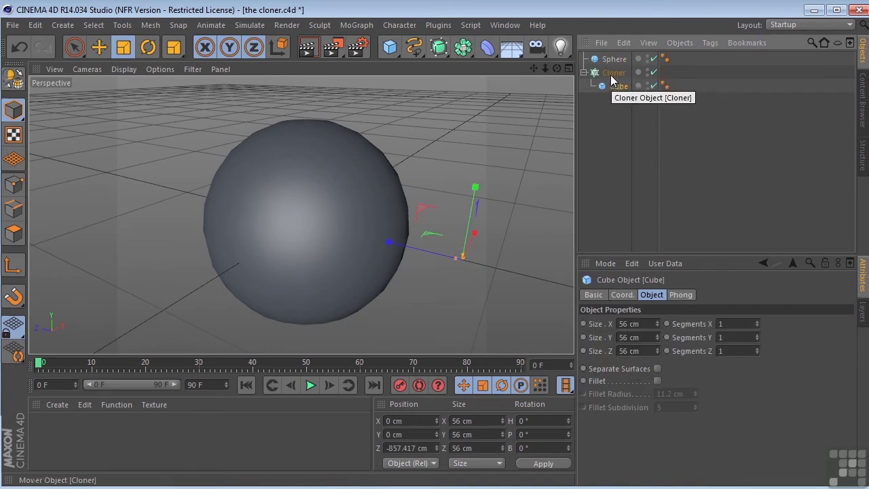
{"action": "left_click", "coordinate": [611, 75]}
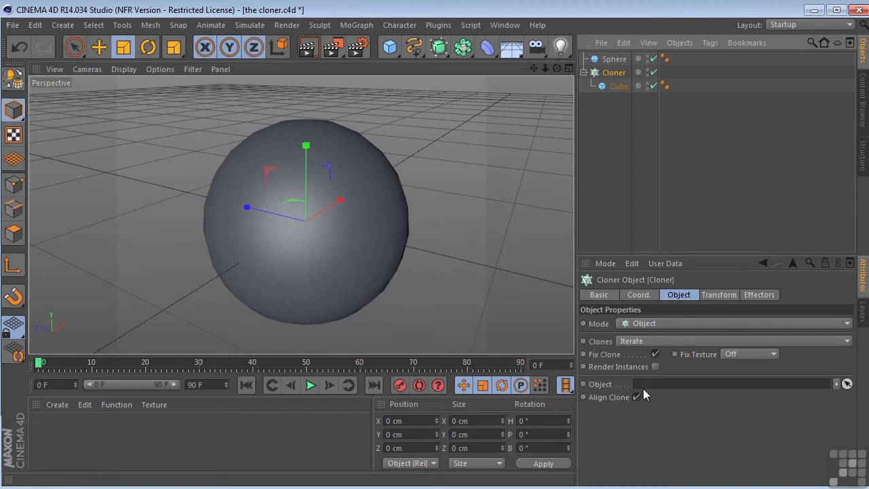
{"action": "left_click", "coordinate": [612, 59]}
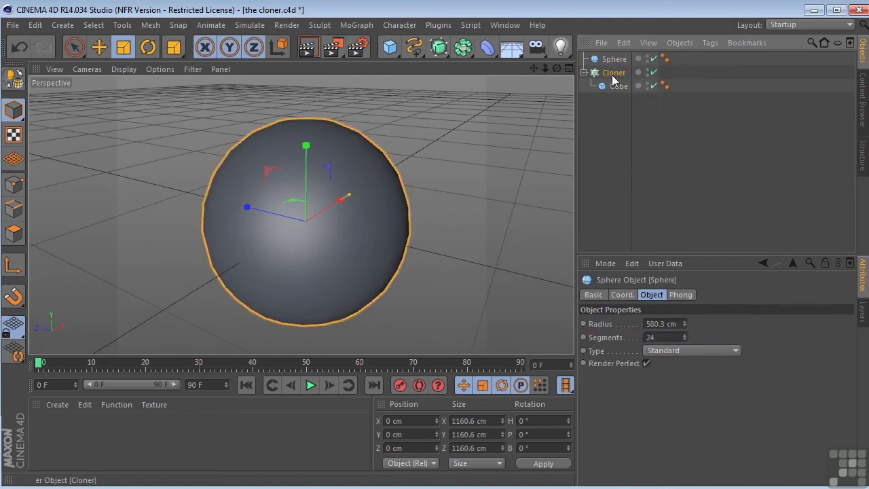
{"action": "left_click", "coordinate": [613, 73]}
{"action": "mouse_move", "coordinate": [614, 60]}
{"action": "left_mouse_down"}
{"action": "mouse_move", "coordinate": [624, 87]}
{"action": "mouse_move", "coordinate": [623, 283]}
{"action": "mouse_move", "coordinate": [643, 385]}
{"action": "left_mouse_up"}
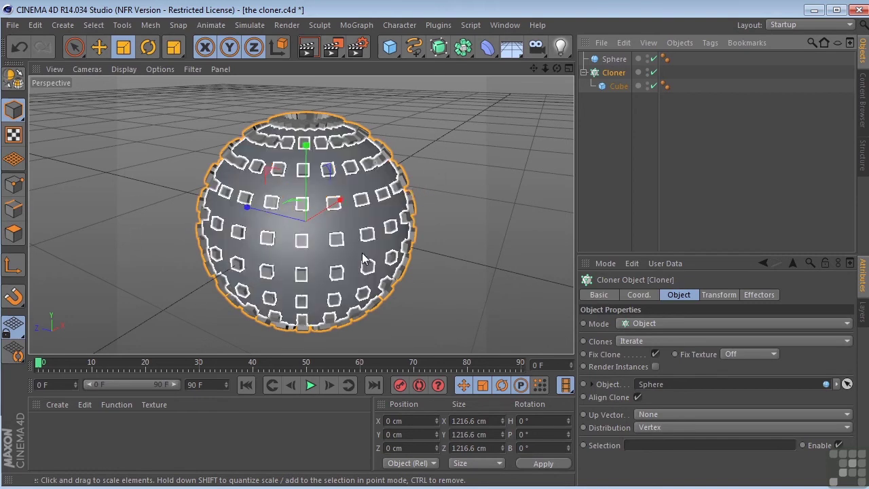
{"action": "mouse_move", "coordinate": [557, 69]}
{"action": "left_mouse_down"}
{"action": "mouse_move", "coordinate": [509, 81]}
{"action": "mouse_move", "coordinate": [529, 148]}
{"action": "left_mouse_up"}
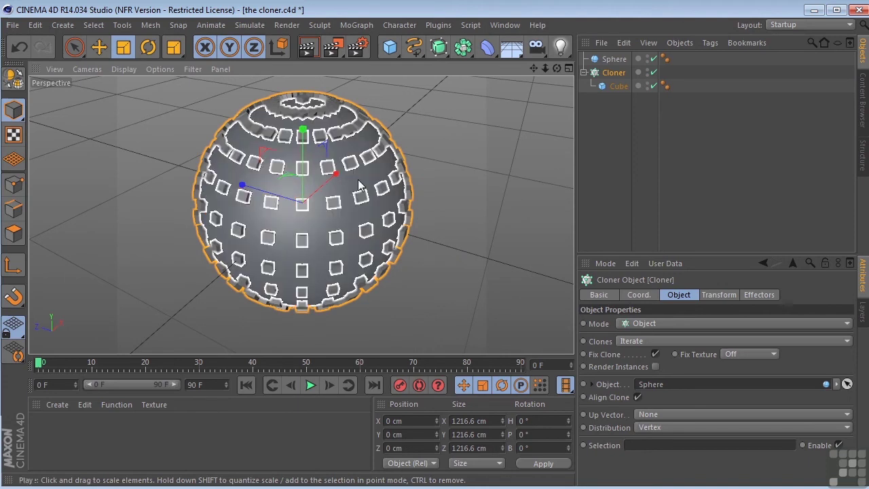
{"action": "left_click", "coordinate": [614, 60]}
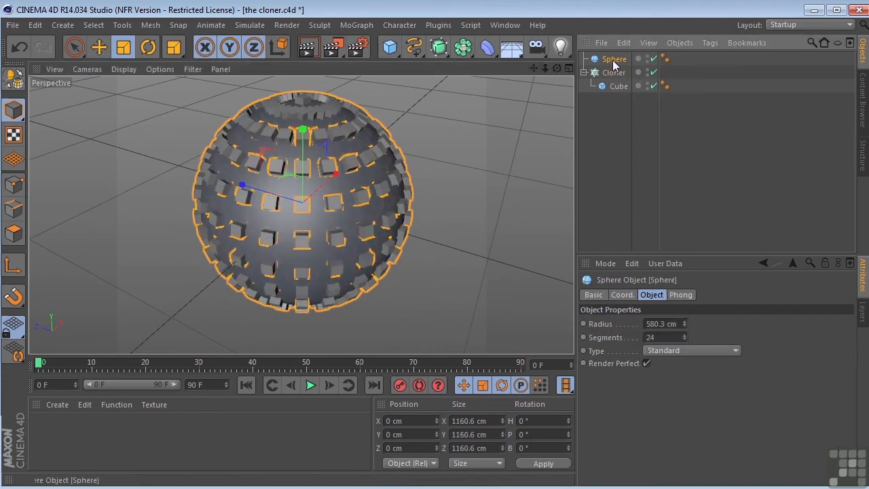
{"action": "left_click", "coordinate": [665, 350]}
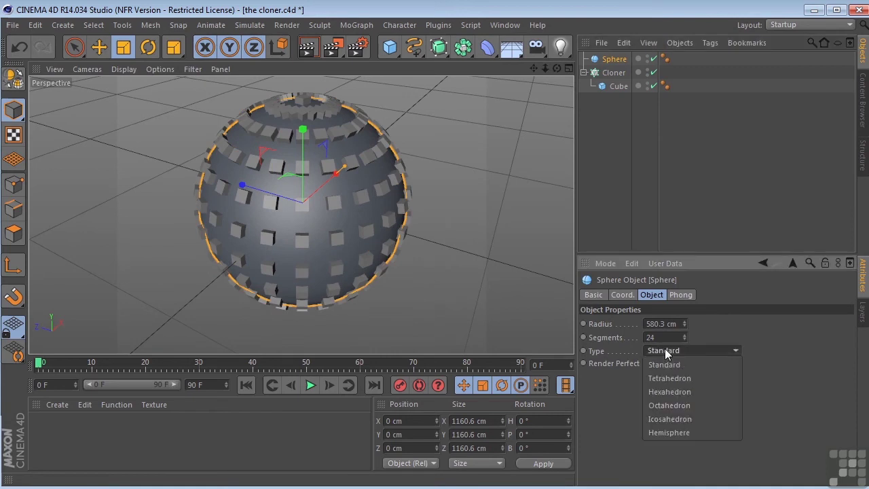
{"action": "left_click", "coordinate": [661, 420]}
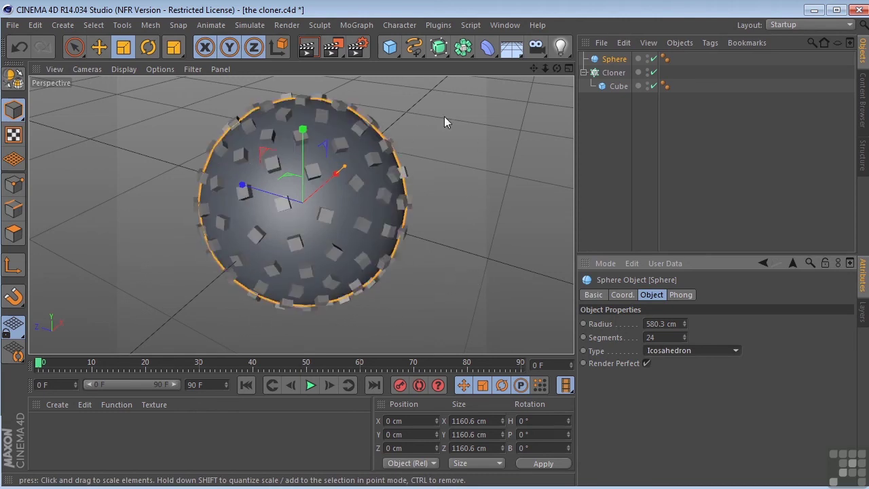
{"action": "left_click", "coordinate": [690, 348]}
{"action": "left_click", "coordinate": [687, 375]}
{"action": "left_click", "coordinate": [673, 349]}
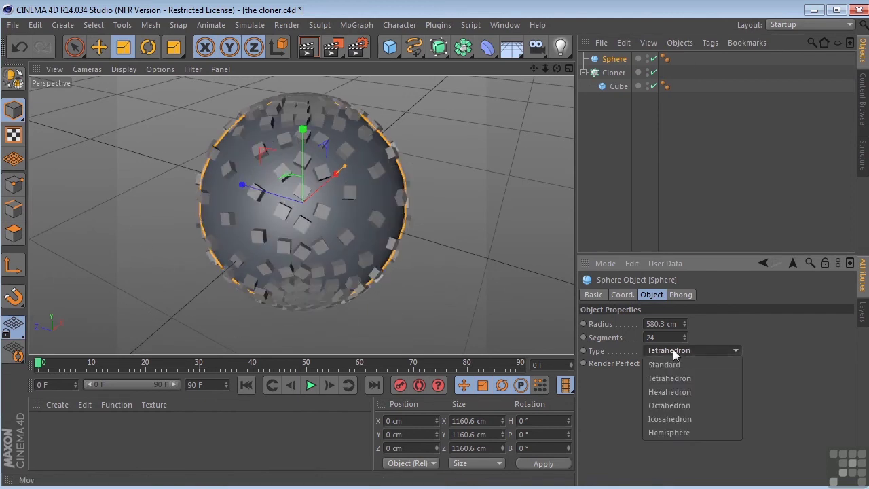
{"action": "left_click", "coordinate": [669, 389]}
{"action": "left_click", "coordinate": [673, 352]}
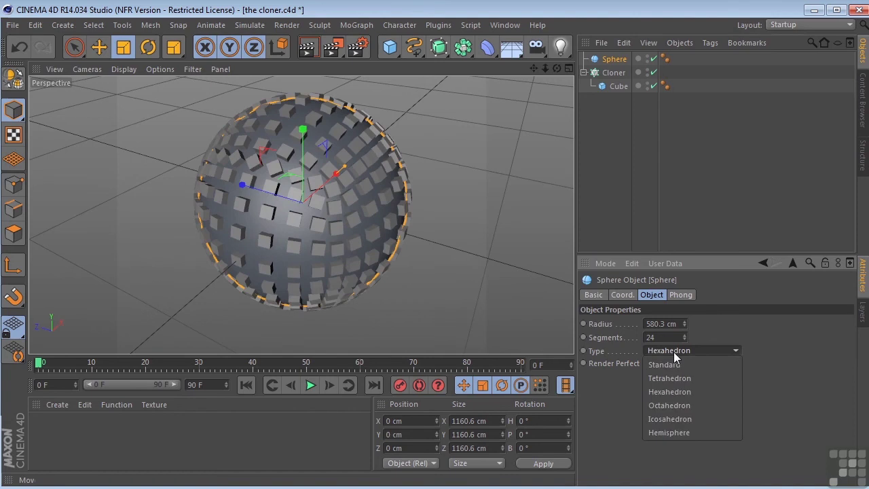
{"action": "left_click", "coordinate": [670, 404]}
{"action": "left_click", "coordinate": [671, 353]}
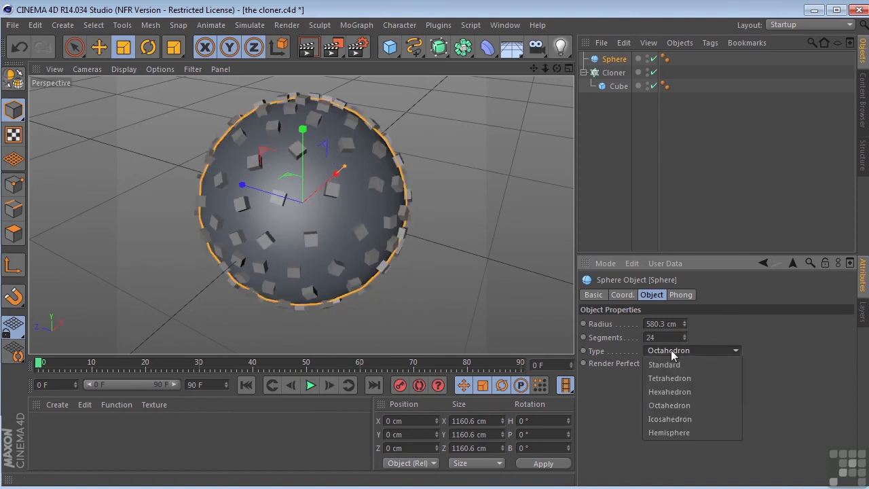
{"action": "left_click", "coordinate": [672, 365]}
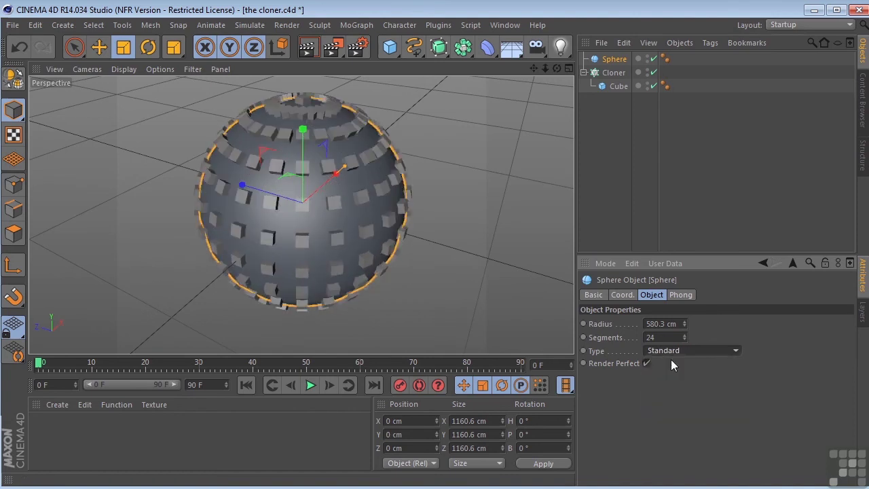
- Switch the Cloner's Distribution mode to Edge so the cubes line the sphere's edges
{"action": "left_click", "coordinate": [593, 71]}
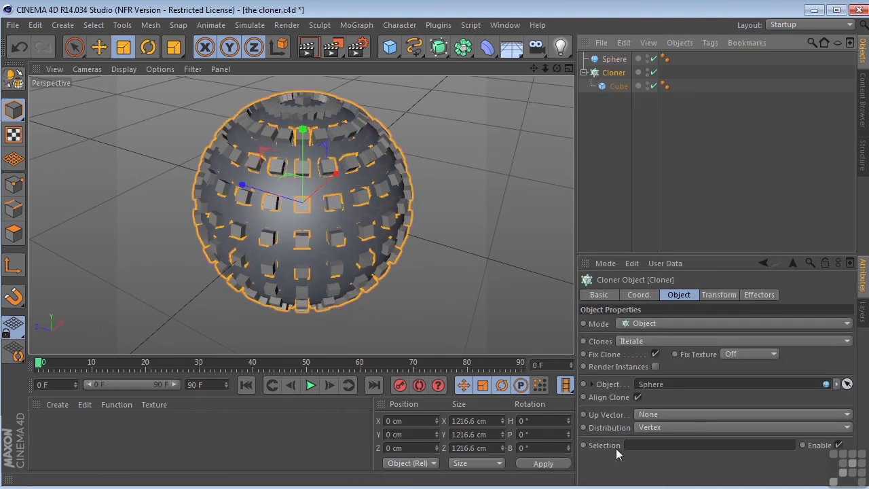
{"action": "left_click", "coordinate": [669, 428]}
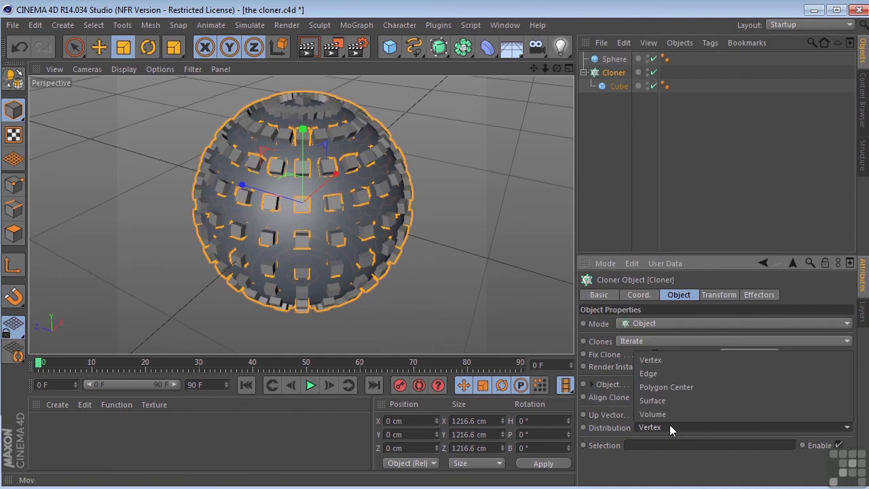
{"action": "left_click", "coordinate": [661, 375]}
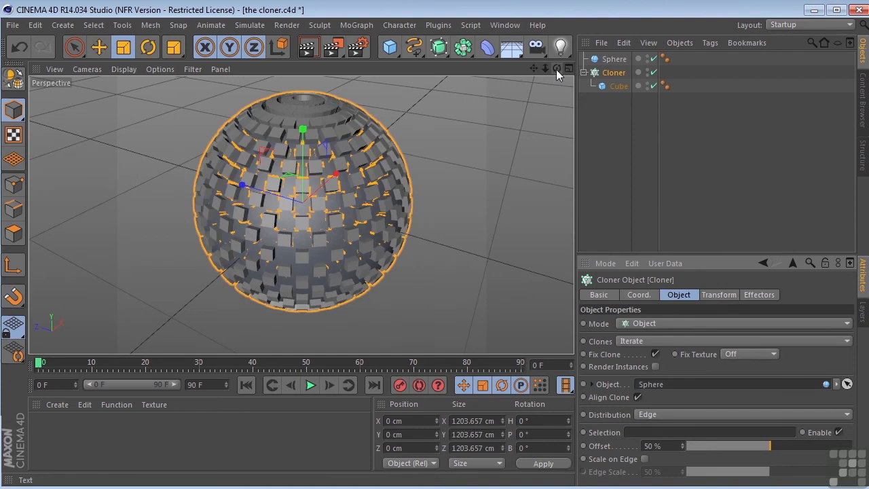
{"action": "left_click_drag", "start_coordinate": [556, 69], "coordinate": [557, 74]}
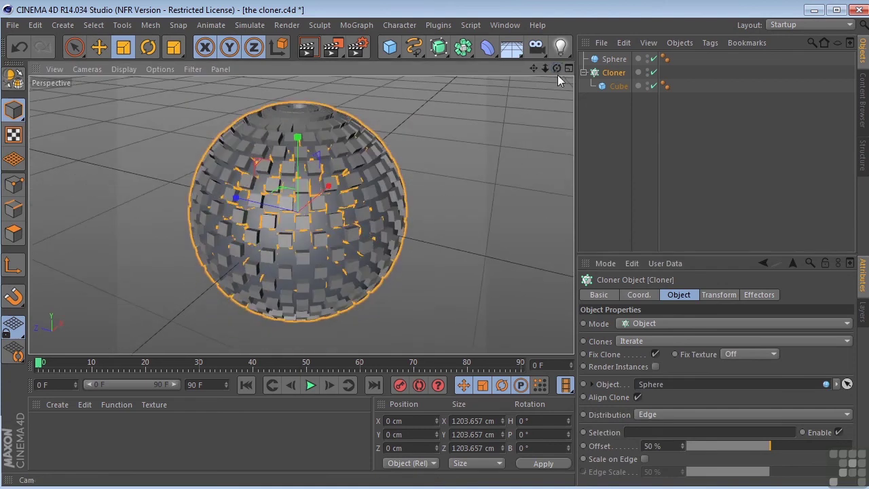
- Switch the viewport to Gouraud Shading (Lines) and toggle the Cube off and back on
{"action": "left_click", "coordinate": [122, 68]}
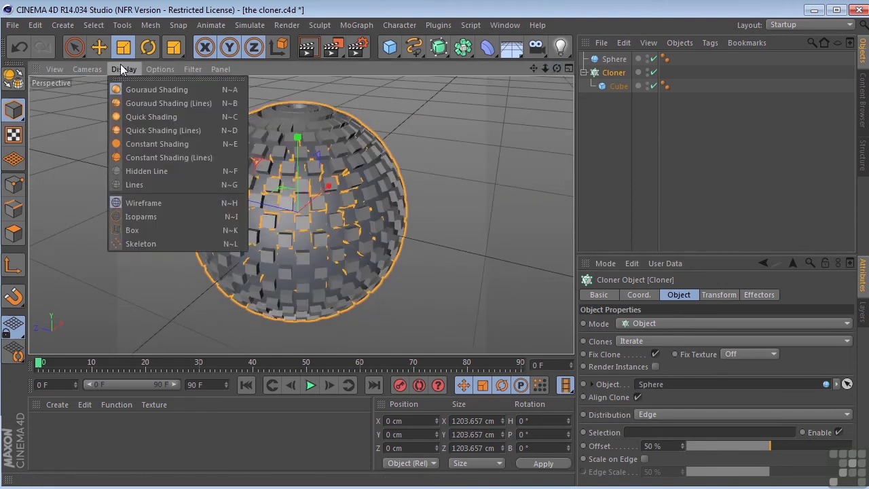
{"action": "left_click", "coordinate": [131, 104]}
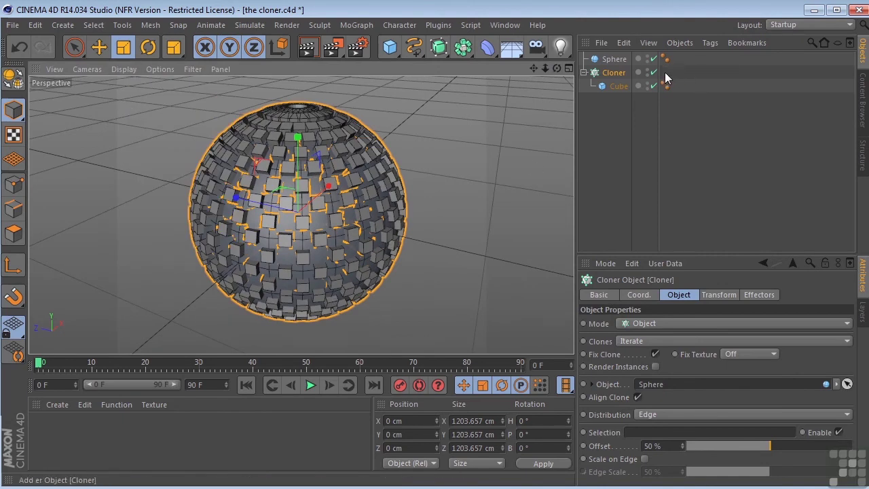
{"action": "left_click", "coordinate": [653, 86]}
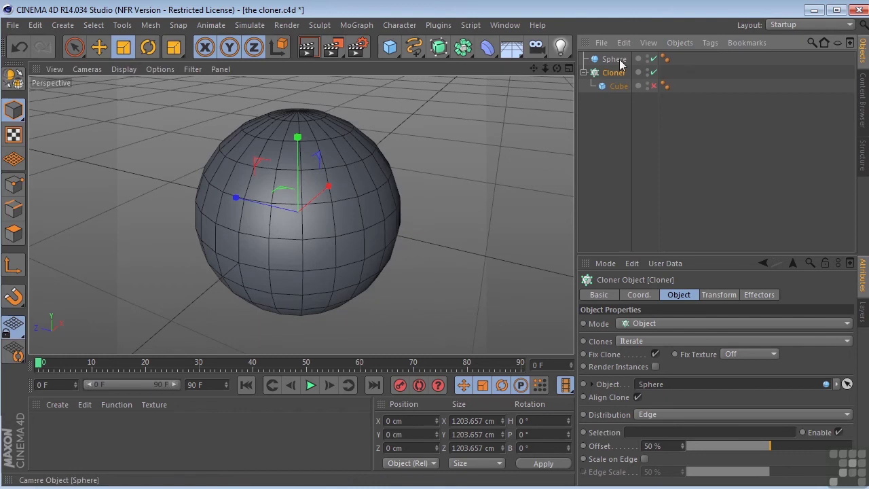
{"action": "left_click", "coordinate": [652, 87]}
- Zoom in and set the Cloner's Distribution back to Vertex
{"action": "scroll", "coordinate": [312, 205], "scroll_direction": "up", "scroll_amount": 5}
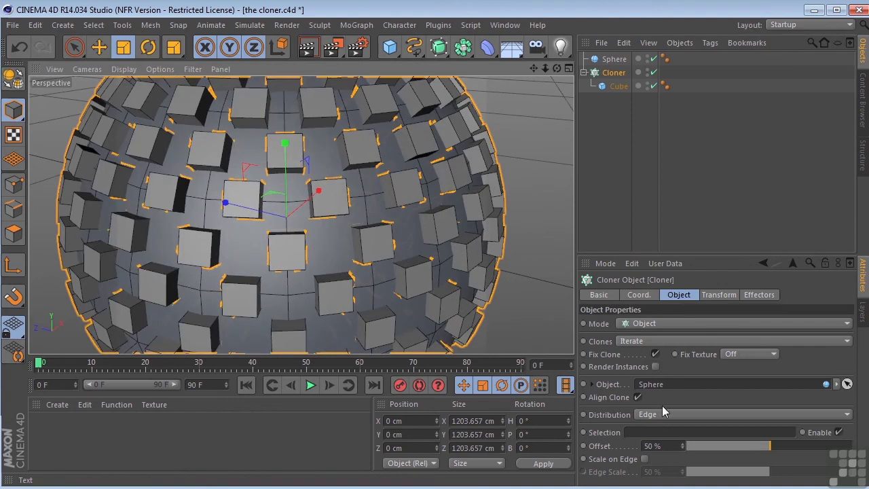
{"action": "left_click", "coordinate": [653, 414]}
{"action": "left_click", "coordinate": [651, 429]}
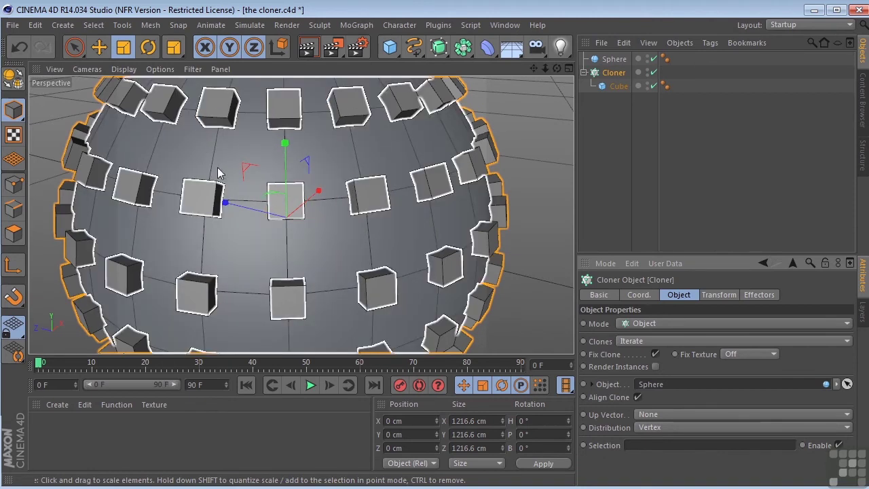
- Set Distribution to Surface and raise the clone Count to about 120
{"action": "left_click", "coordinate": [655, 429]}
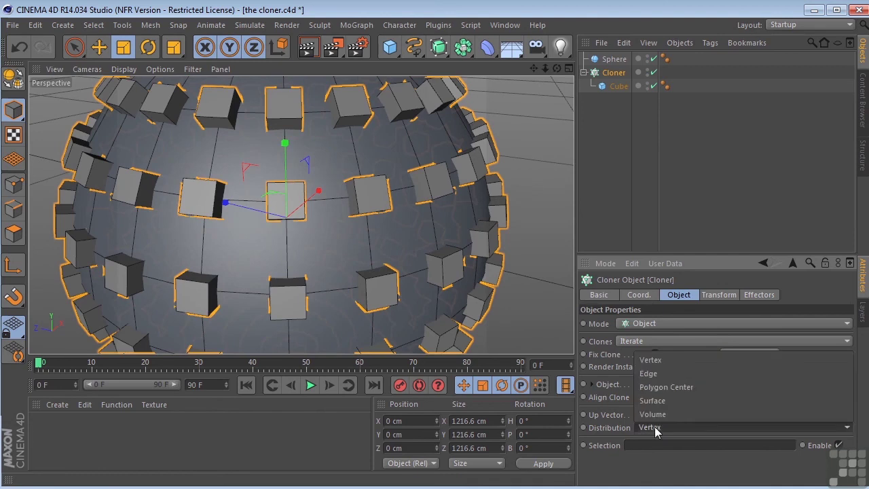
{"action": "left_click", "coordinate": [663, 405]}
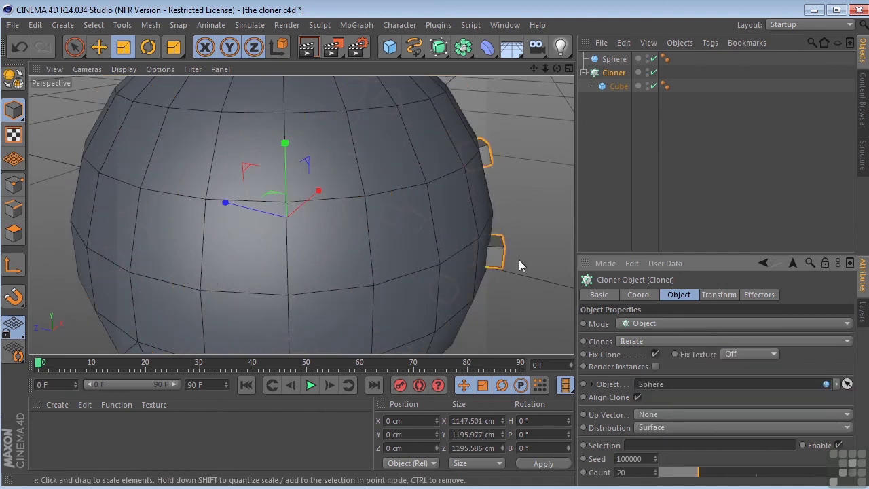
{"action": "scroll", "coordinate": [519, 265], "scroll_direction": "down", "scroll_amount": 4}
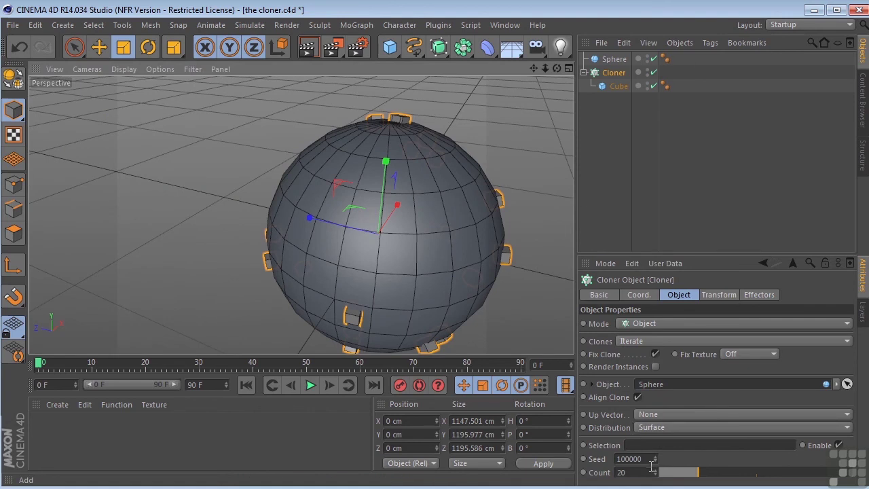
{"action": "left_click_drag", "start_coordinate": [653, 473], "coordinate": [845, 472]}
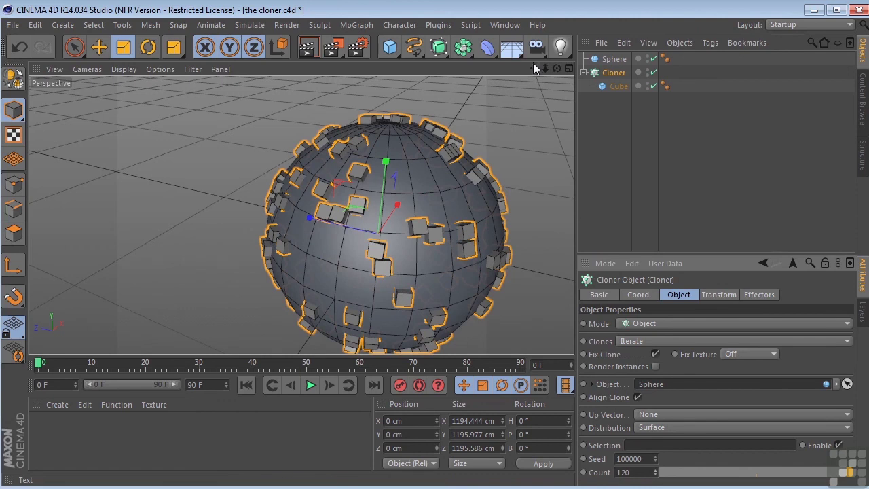
- Change the Cloner's Distribution mode to Volume so the clones fill the sphere's interior
{"action": "left_click_drag", "start_coordinate": [533, 68], "coordinate": [496, 55]}
{"action": "left_click", "coordinate": [658, 429]}
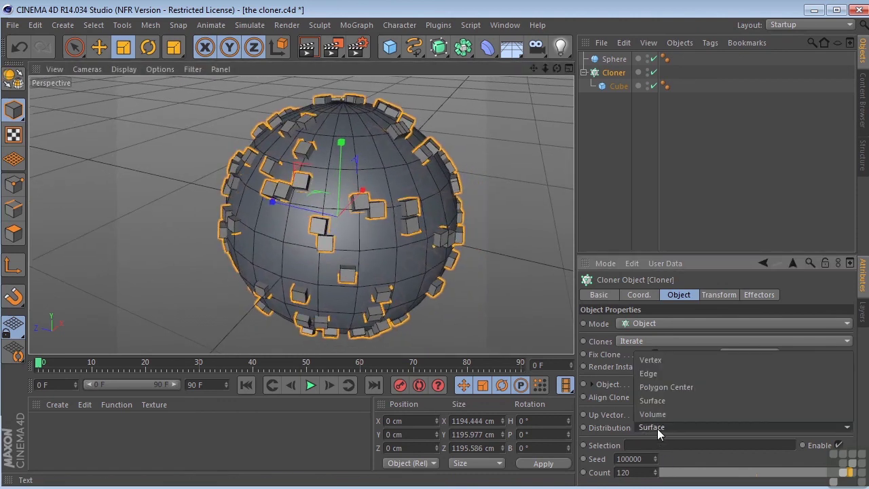
{"action": "left_click", "coordinate": [661, 419]}
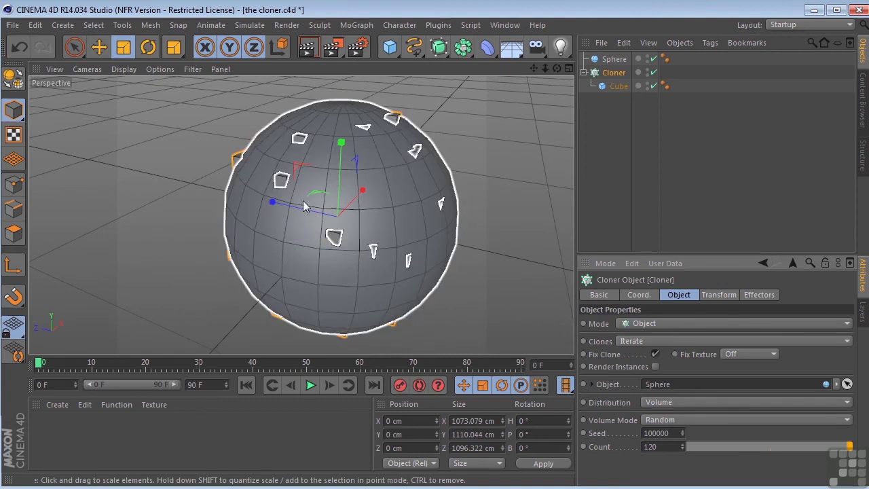
- Enable X-Ray in the Sphere's Basic properties to see the clones inside
{"action": "left_click", "coordinate": [616, 61]}
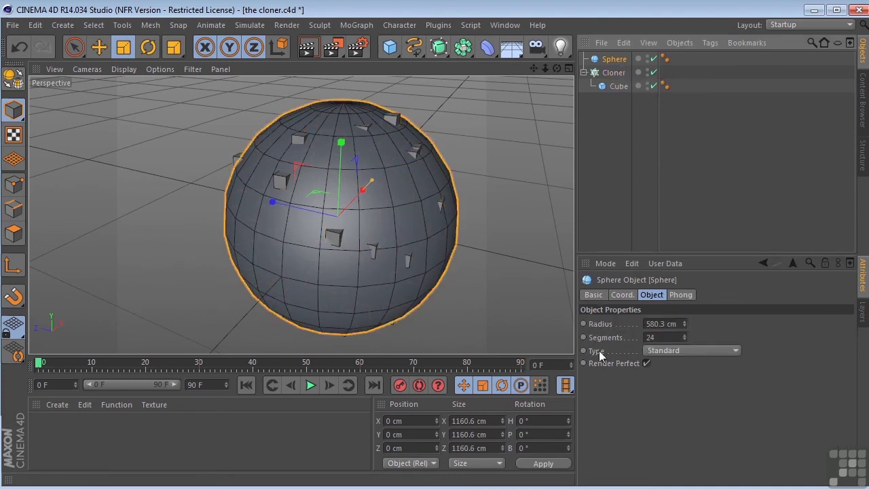
{"action": "left_click", "coordinate": [593, 296]}
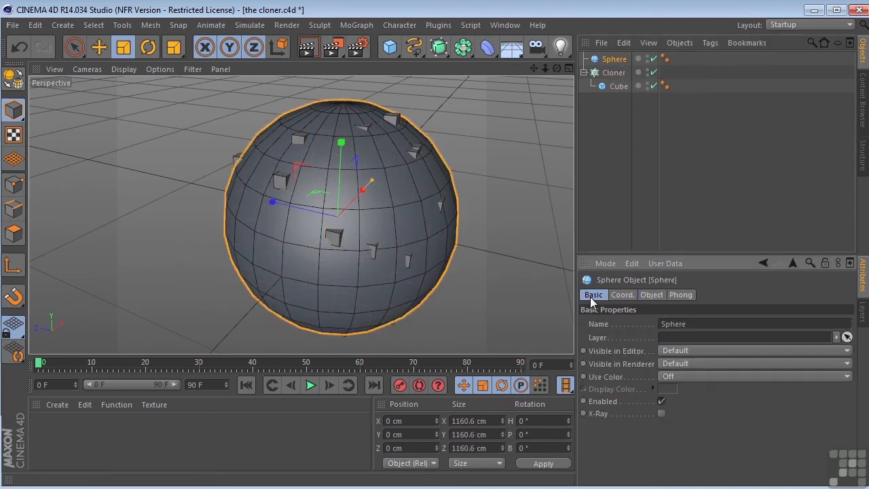
{"action": "left_click", "coordinate": [662, 413]}
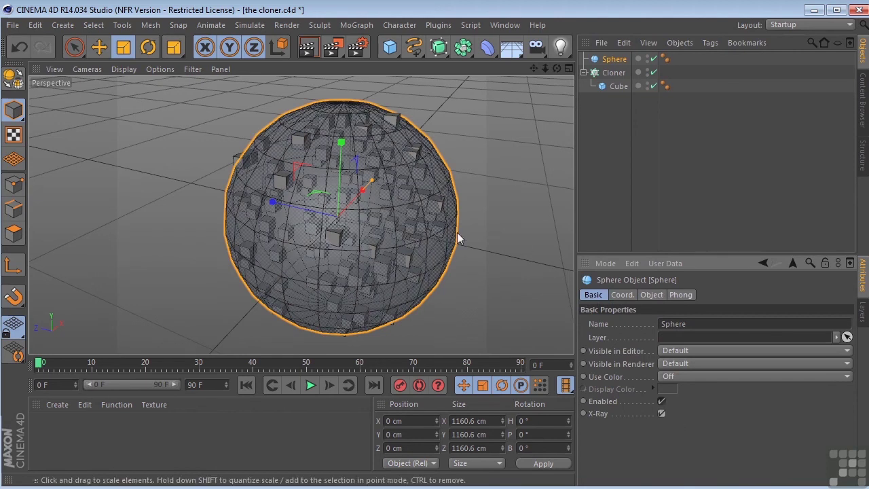
{"action": "mouse_move", "coordinate": [557, 68]}
{"action": "left_mouse_down"}
{"action": "mouse_move", "coordinate": [539, 72]}
{"action": "mouse_move", "coordinate": [584, 73]}
{"action": "left_mouse_up"}
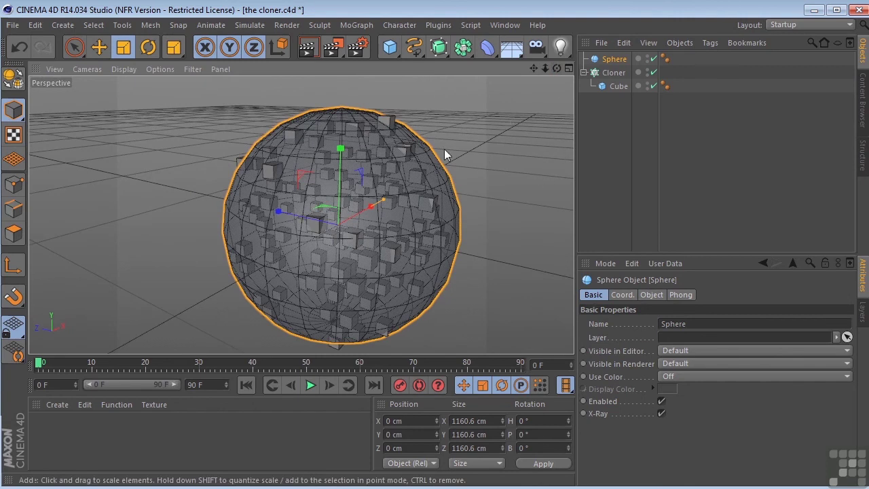
- Raise the Cloner's Count to 927 to densely pack the sphere's volume
{"action": "left_click", "coordinate": [613, 73]}
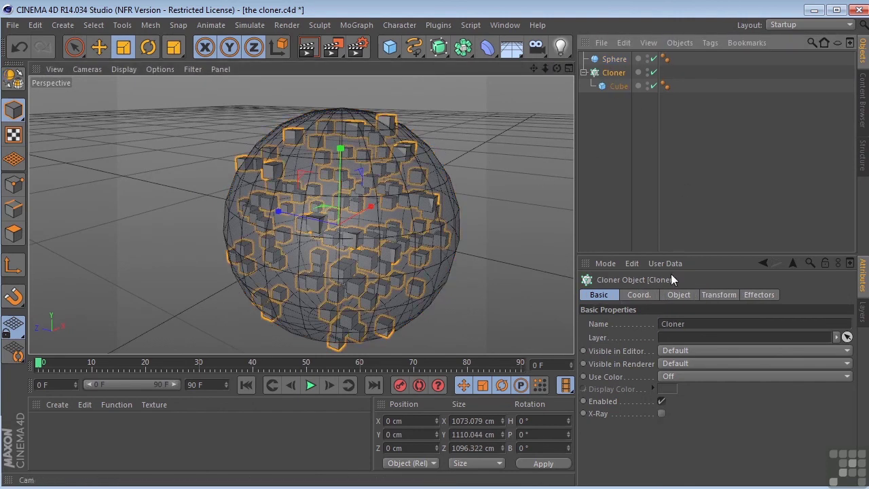
{"action": "left_click", "coordinate": [675, 293]}
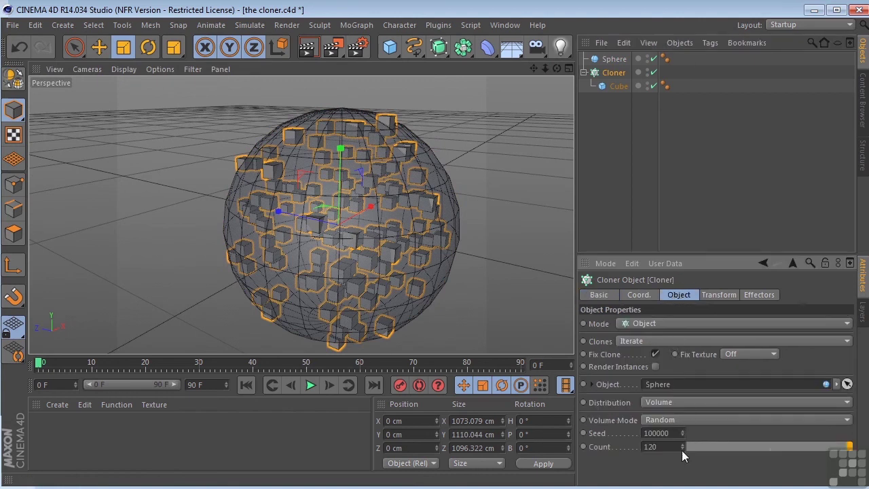
{"action": "left_click_drag", "start_coordinate": [682, 448], "coordinate": [334, 180]}
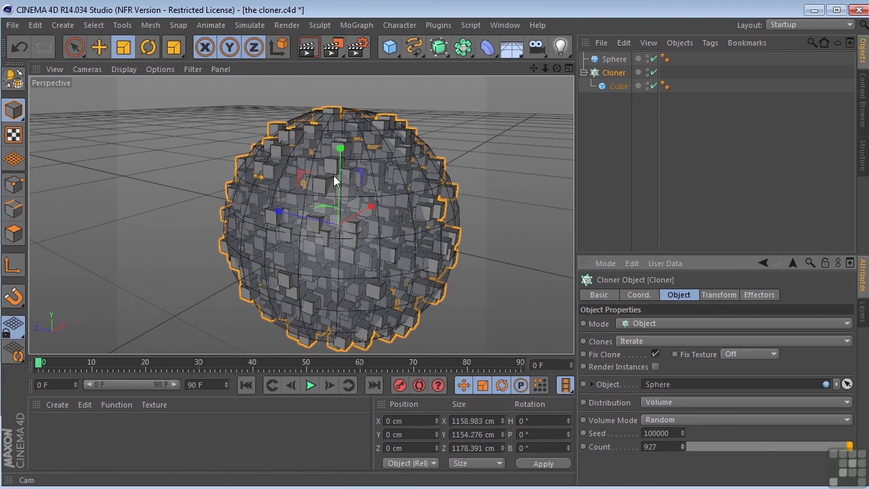